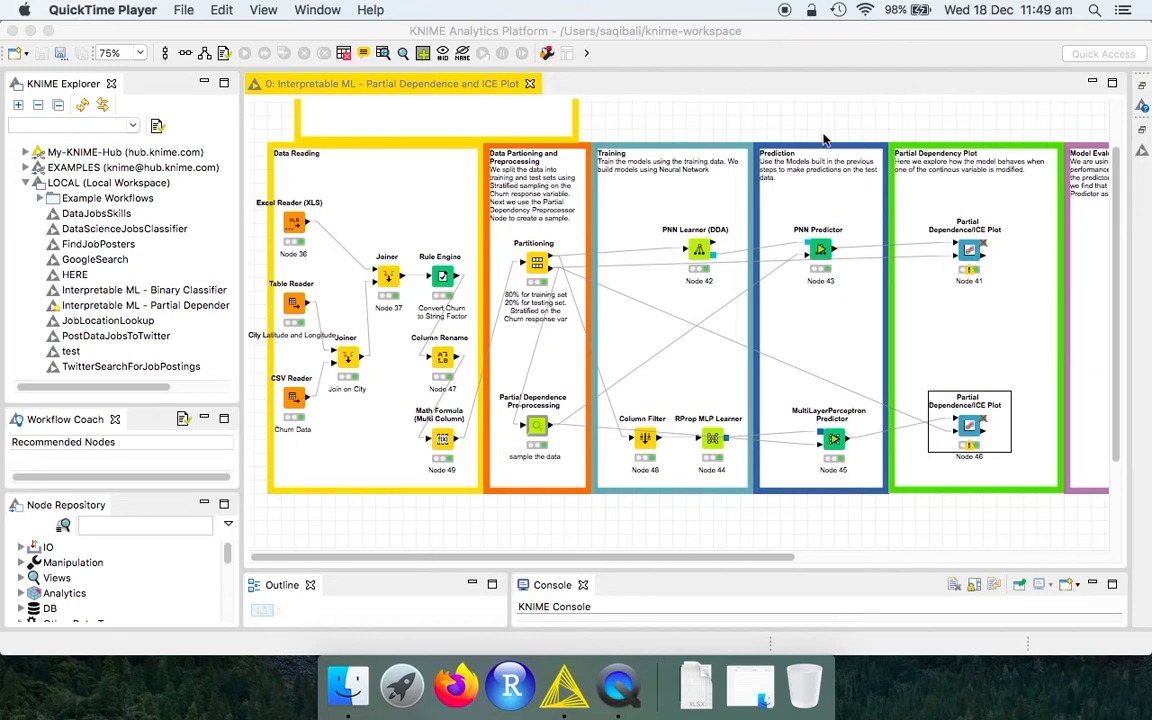
Step: Open the interactive view of the upper Partial Dependence/ICE Plot node, fed by the PNN Predictor, and examine the Day Mins curve
right_click(976, 259)
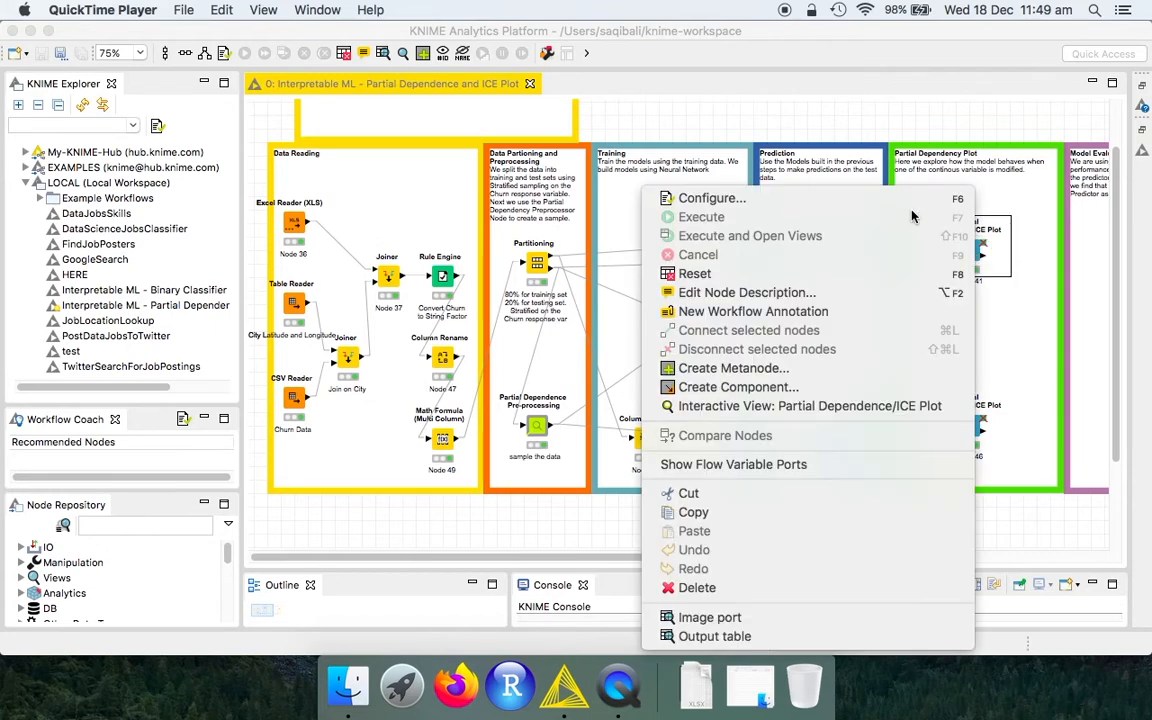
click(888, 410)
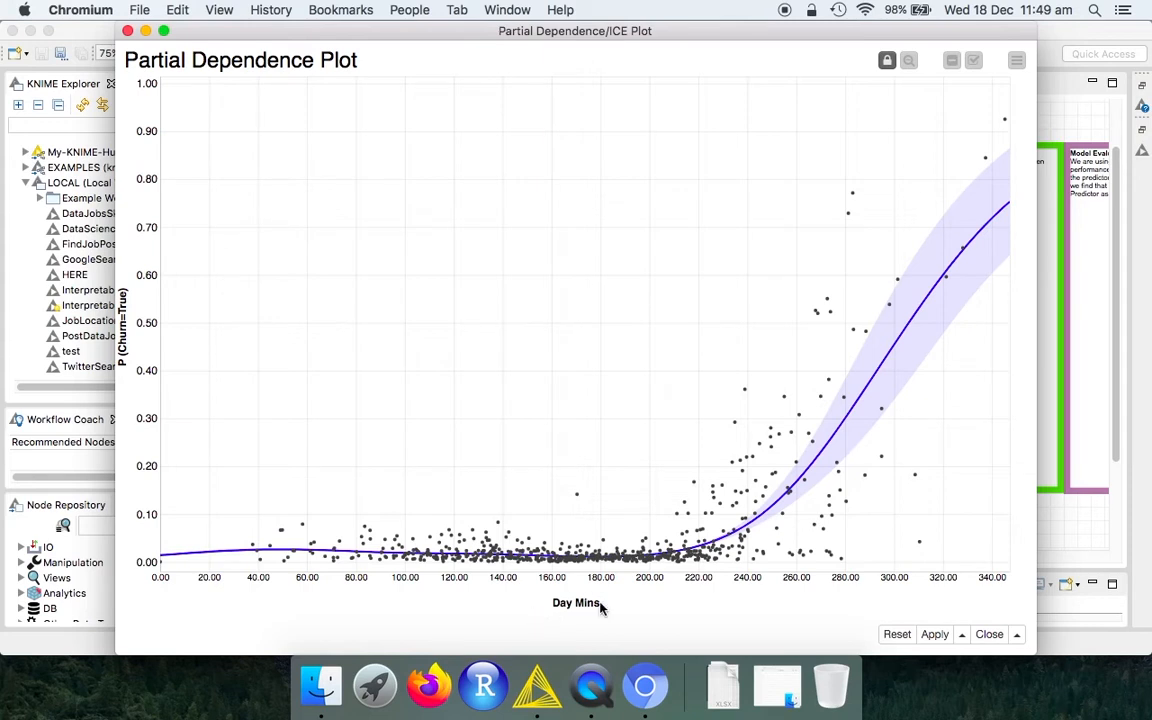
click(572, 603)
triple_click(572, 603)
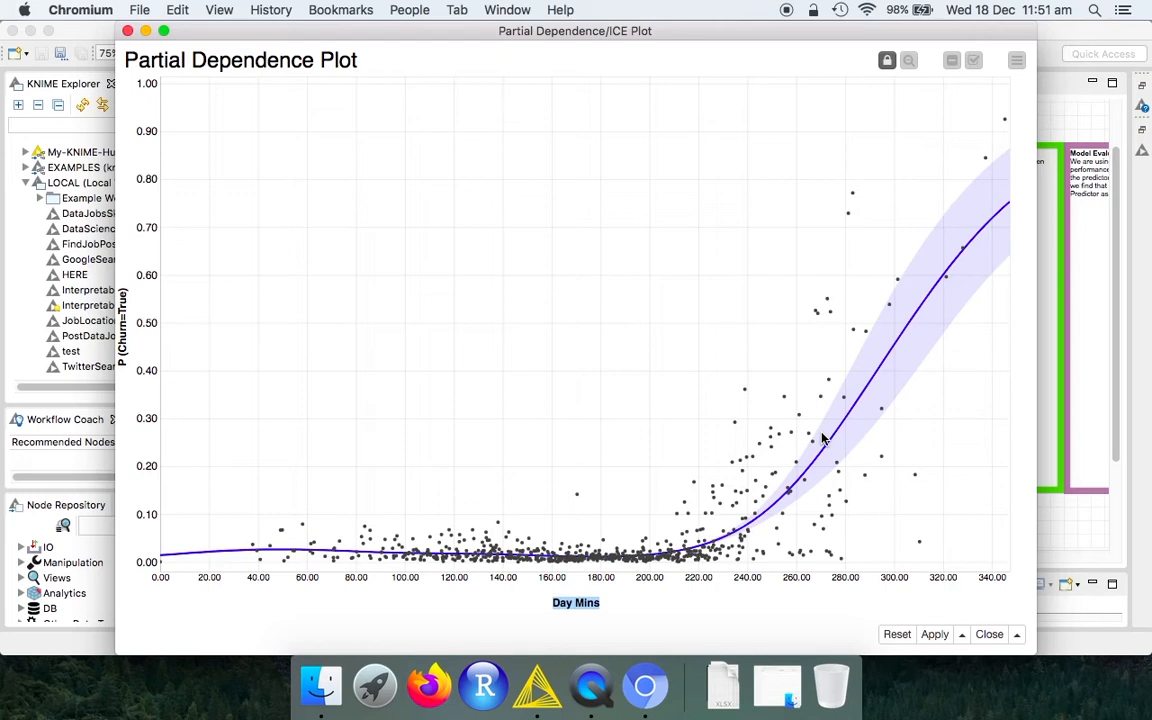
Step: Switch the plotted feature to Eve Mins in the partial dependence view and examine its curve
click(1019, 62)
click(997, 89)
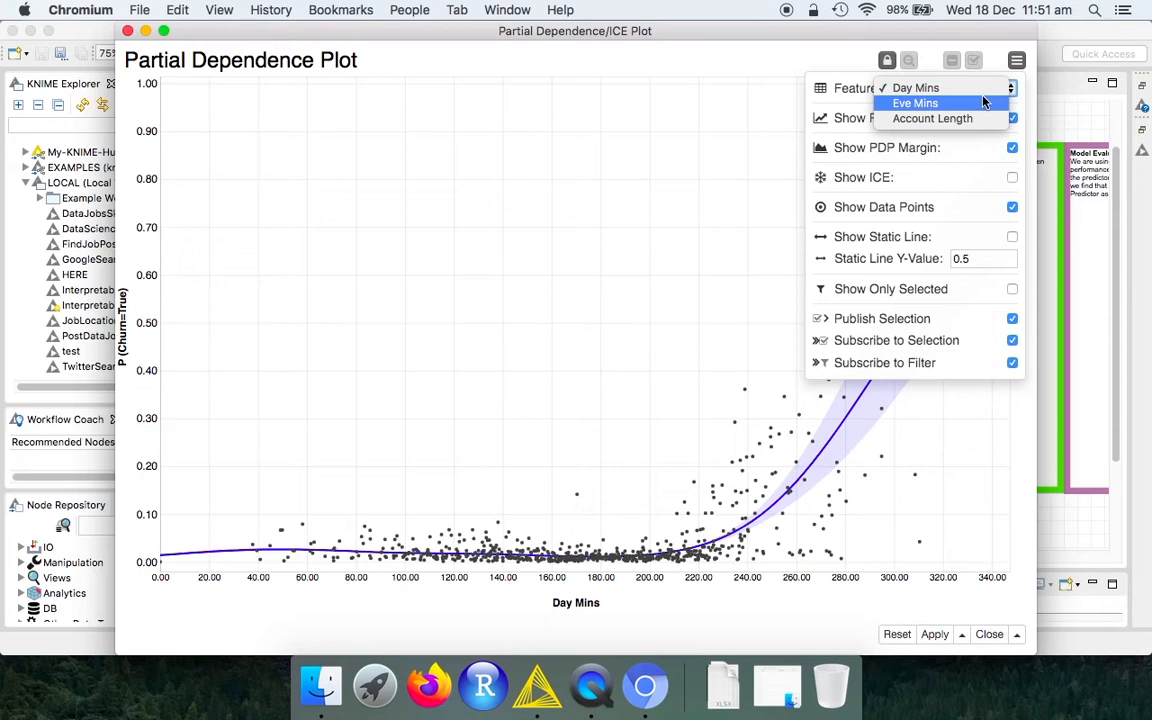
click(979, 103)
click(783, 53)
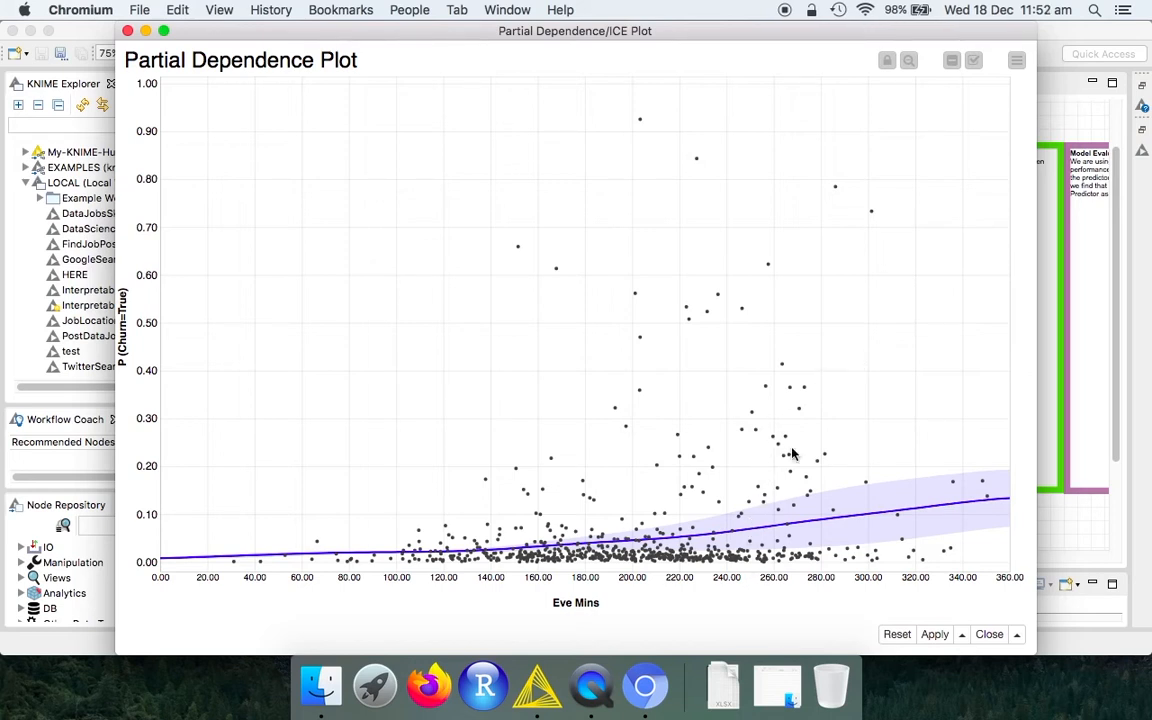
Step: Switch the plotted feature to Account Length, examine its curve, and close the partial dependence view
click(1016, 63)
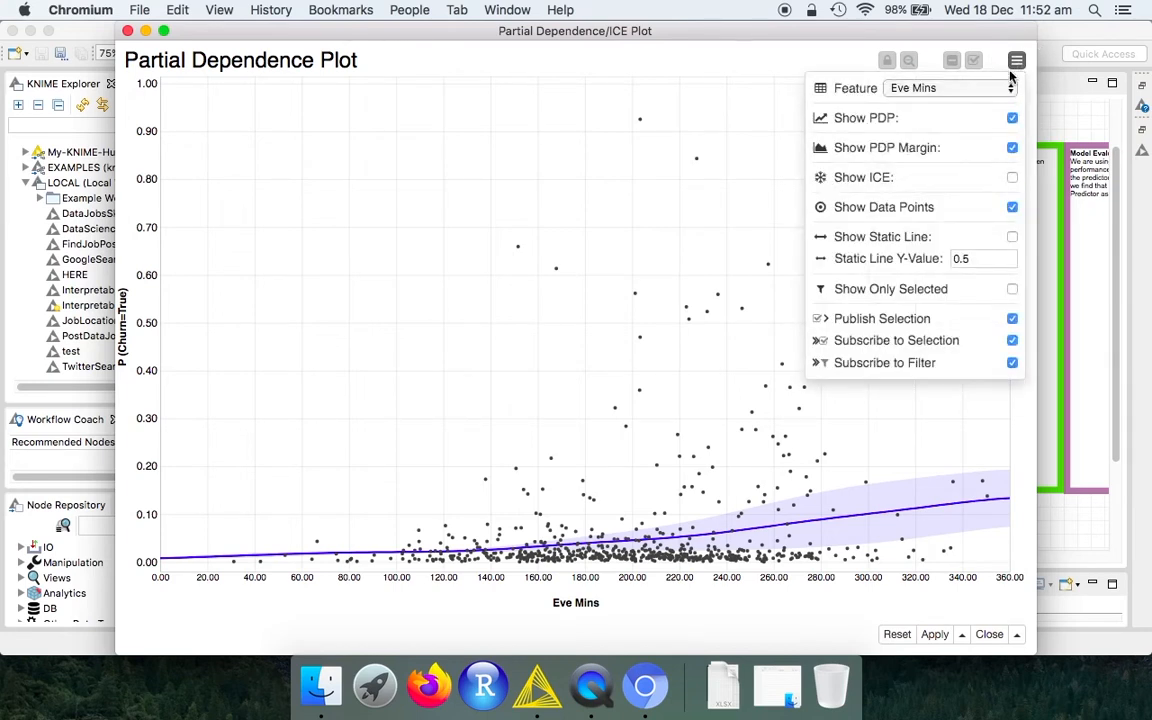
click(993, 88)
click(993, 105)
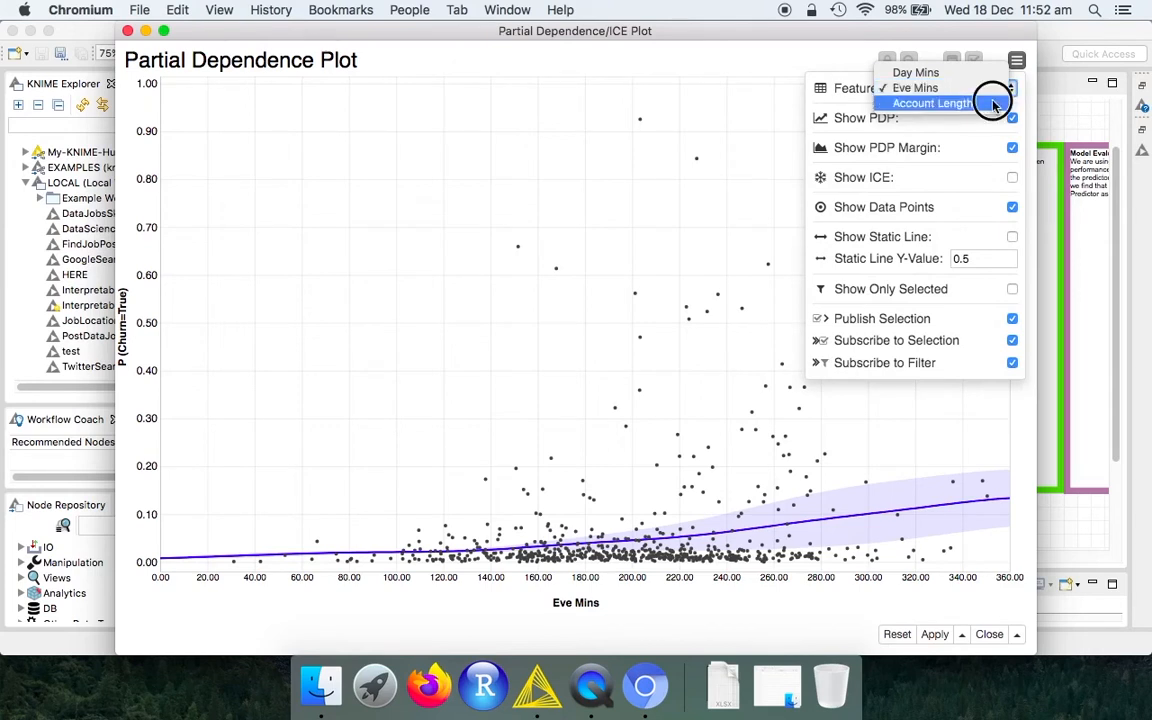
click(993, 104)
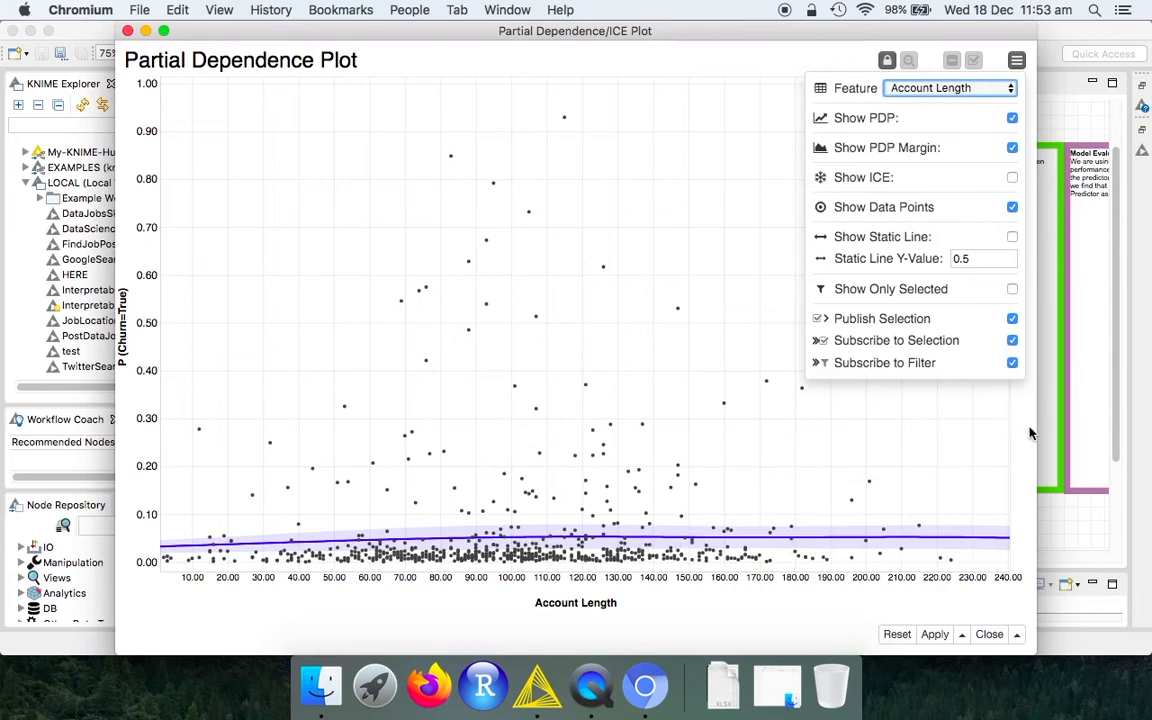
click(667, 63)
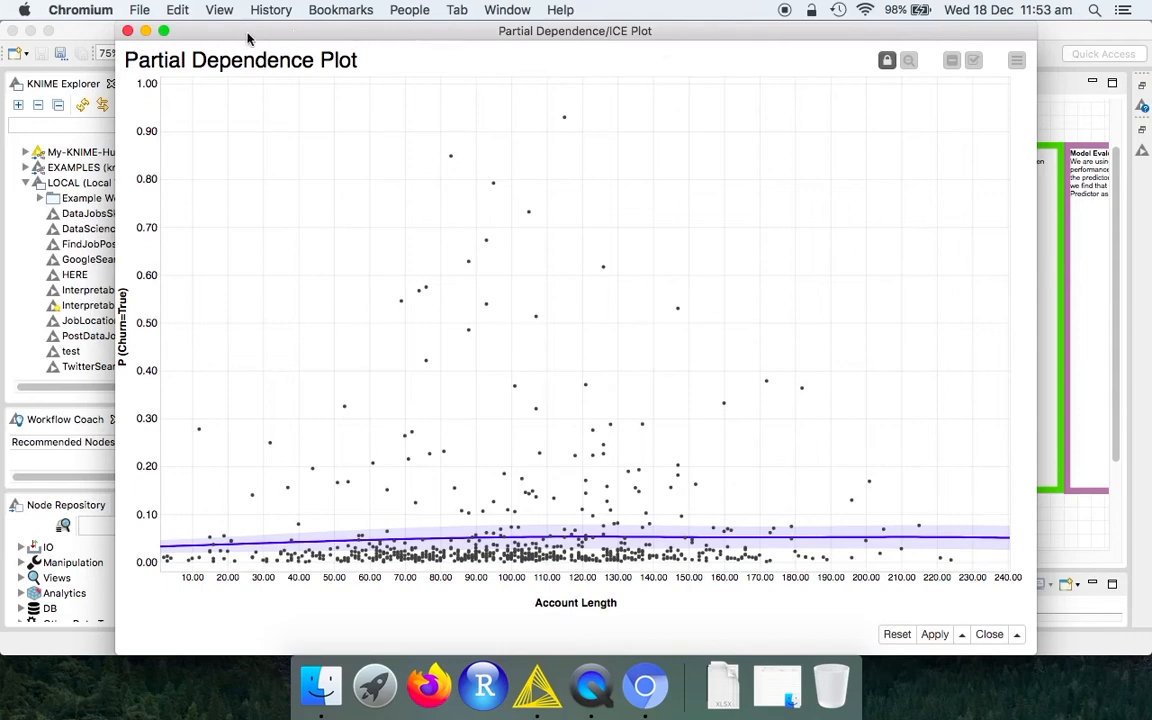
click(127, 31)
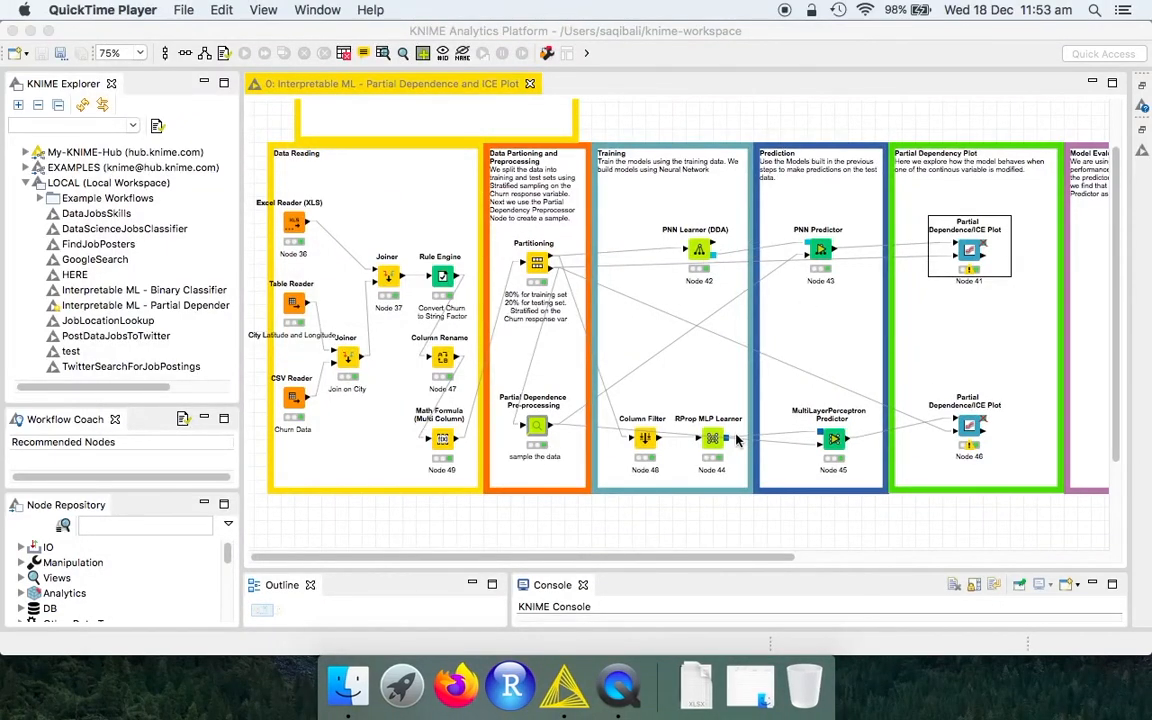
right_click(654, 406)
click(680, 385)
right_click(963, 423)
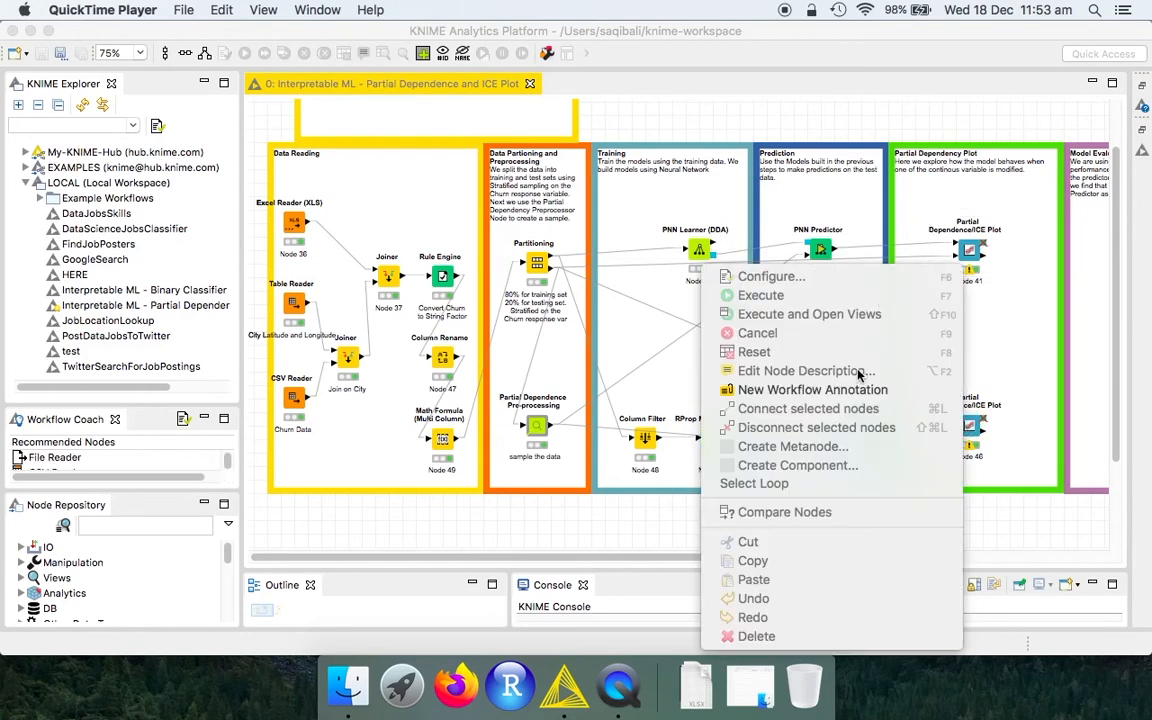
right_click(980, 428)
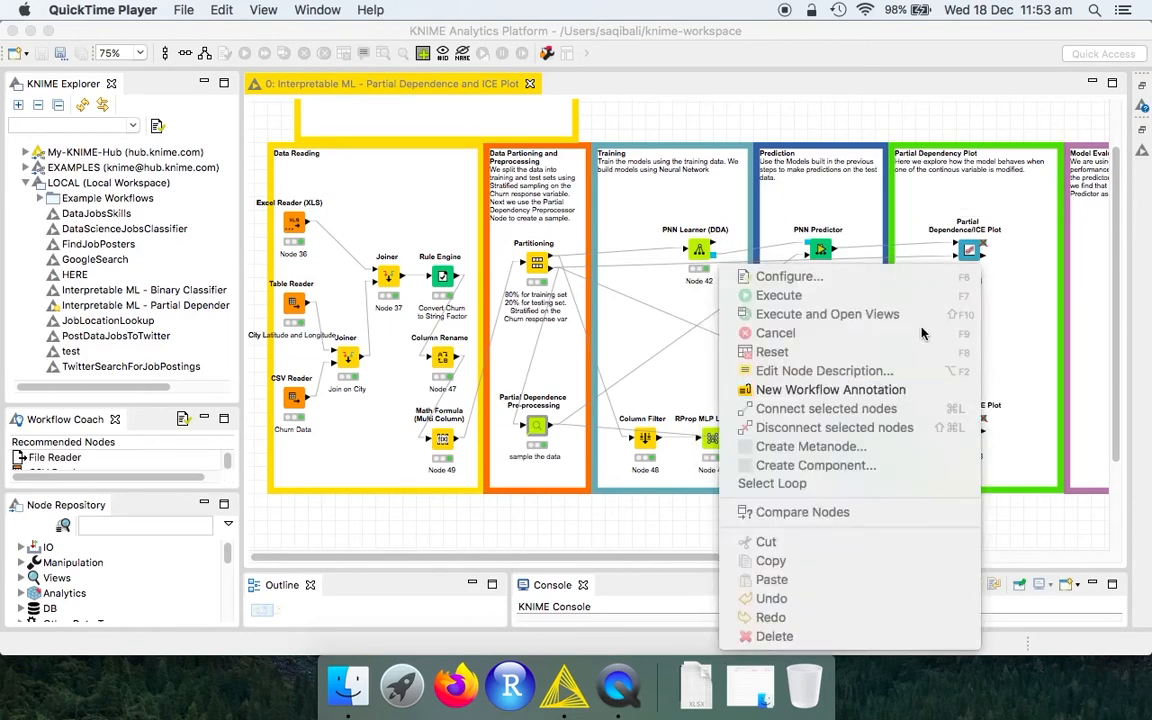
click(1013, 433)
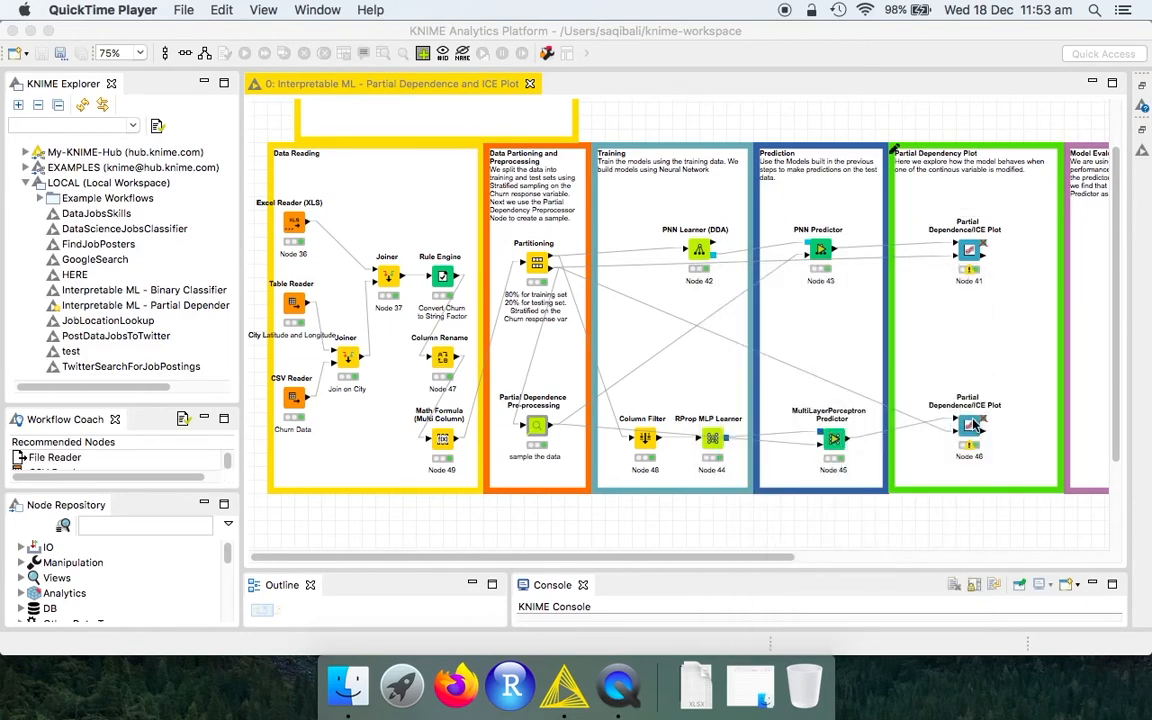
Step: Open the interactive view of the lower Partial Dependence/ICE Plot node, fed by the MultiLayerPerceptron Predictor, and examine its Day Mins curve
click(975, 425)
right_click(973, 425)
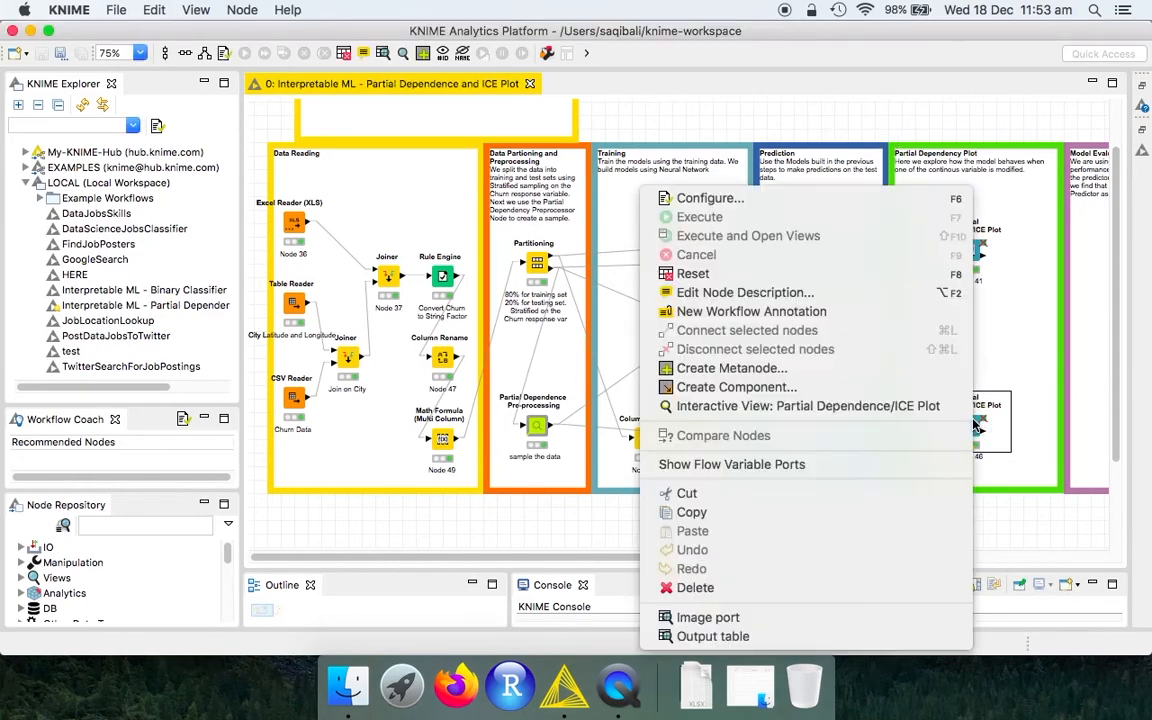
click(889, 405)
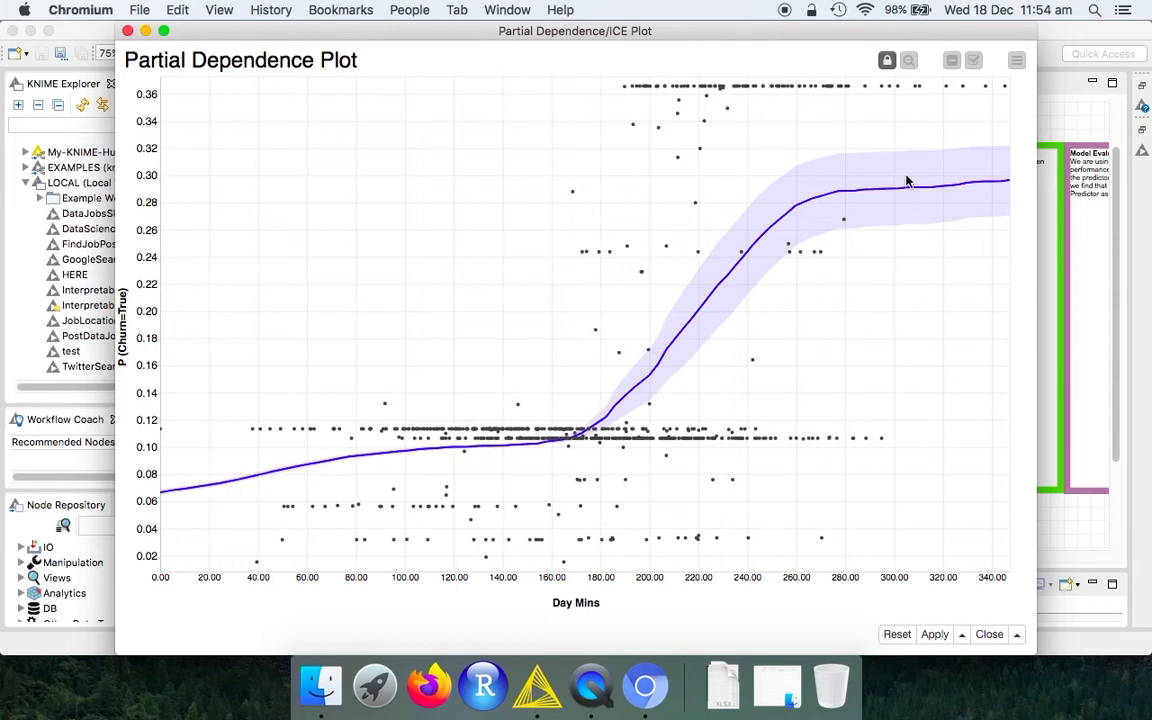
Step: Display the Account Length feature in the multilayer perceptron's partial dependence view, examine the curve, and close the view
click(1017, 61)
click(993, 88)
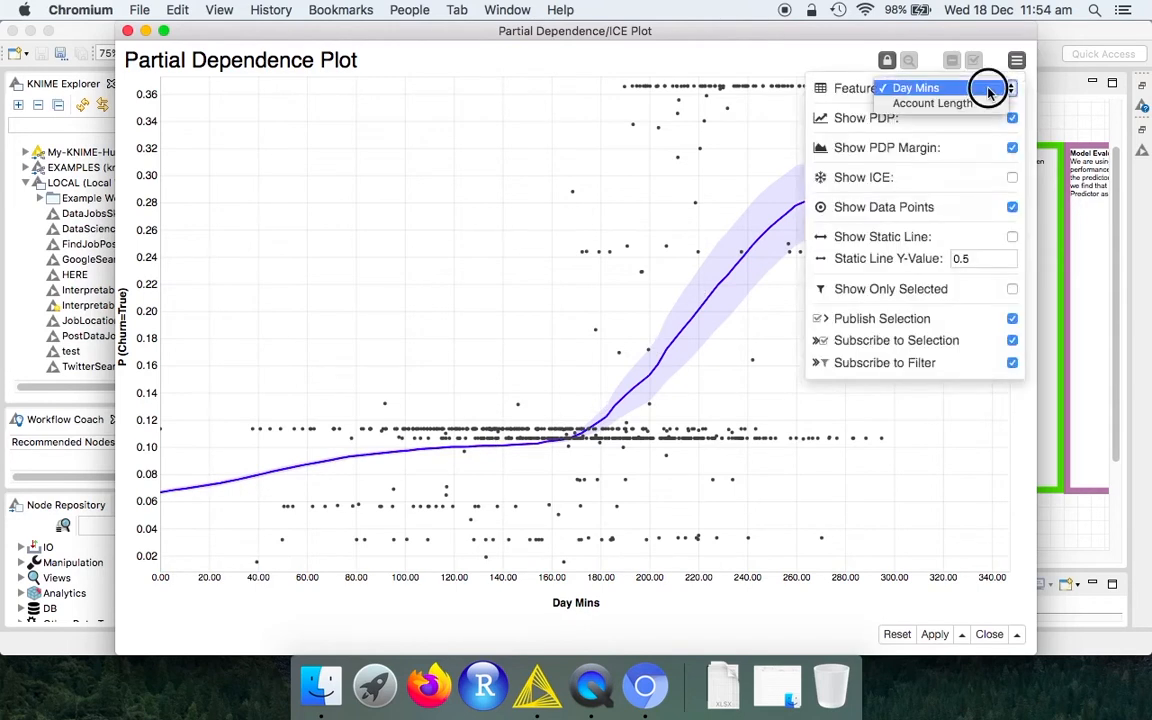
click(982, 108)
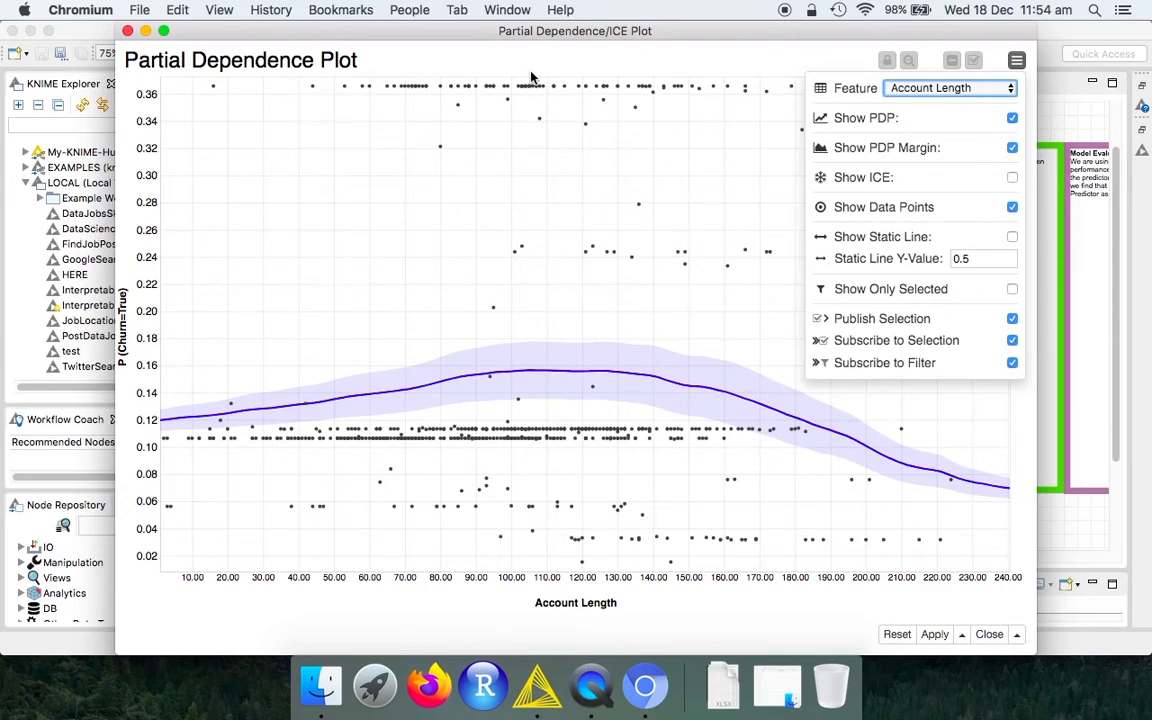
click(129, 33)
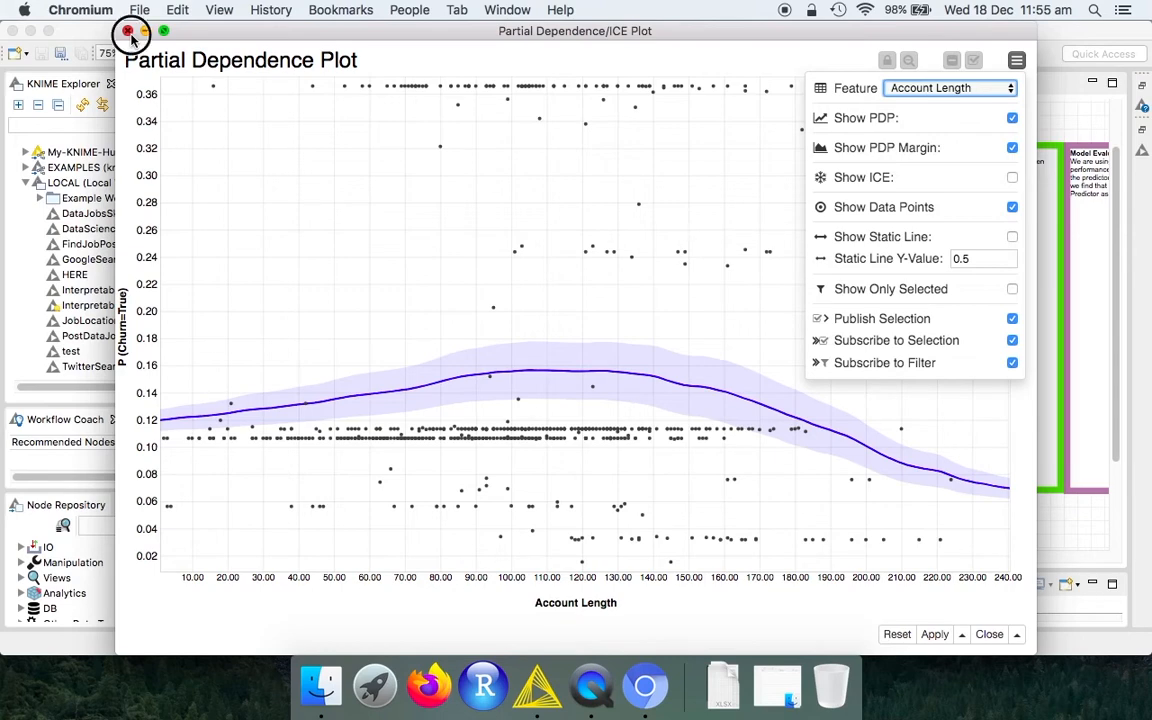
click(129, 33)
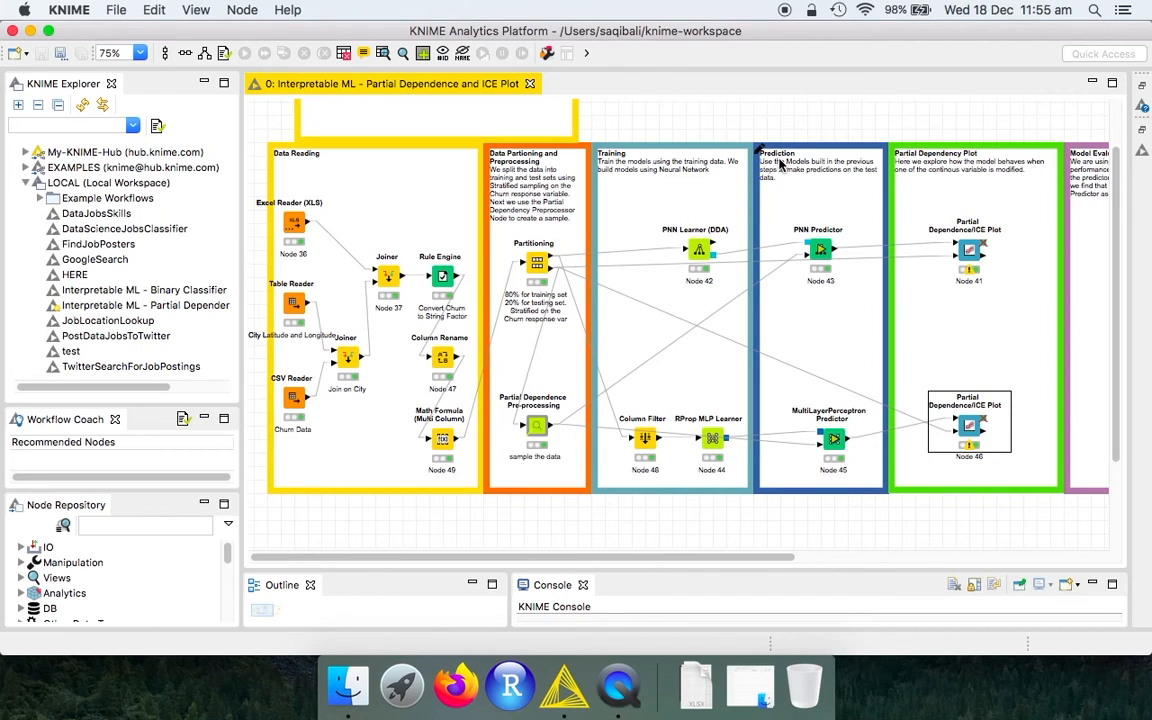
Step: Open the Partial Dependence Pre-processing node's configuration, review its sample count and included and excluded numerical features, and accept the dialog
mouse_move(722, 249)
click(546, 427)
right_click(546, 427)
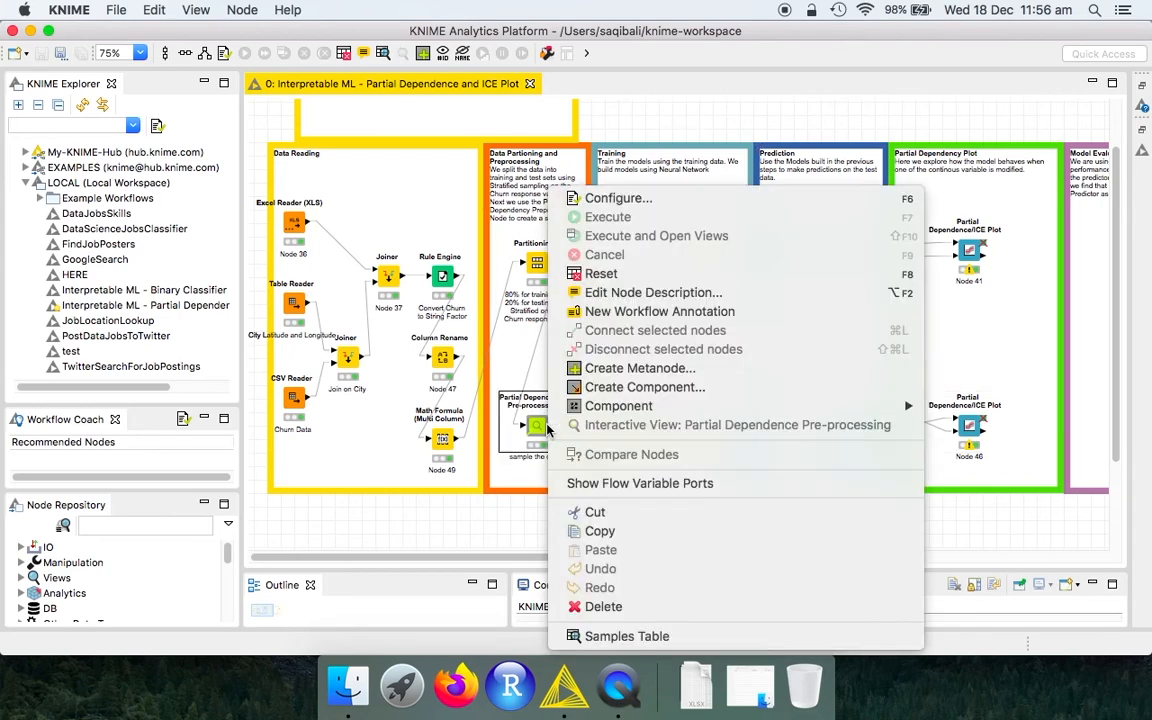
click(627, 200)
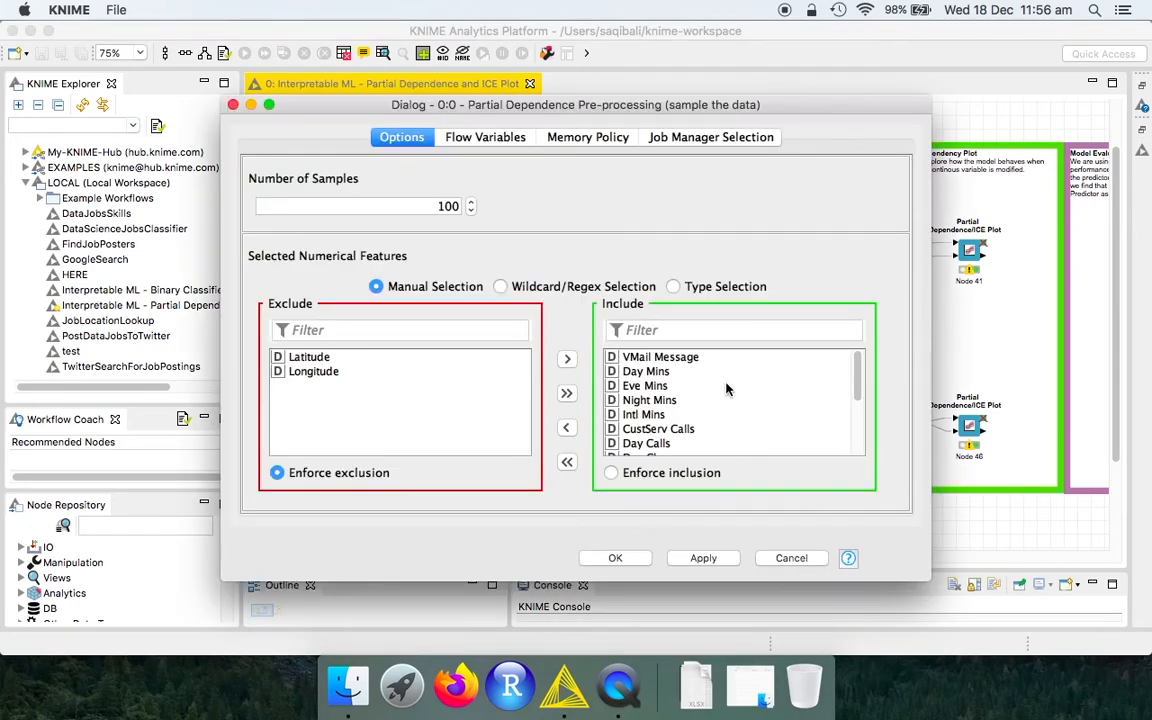
scroll(728, 392, down, 5)
scroll(728, 394, up, 5)
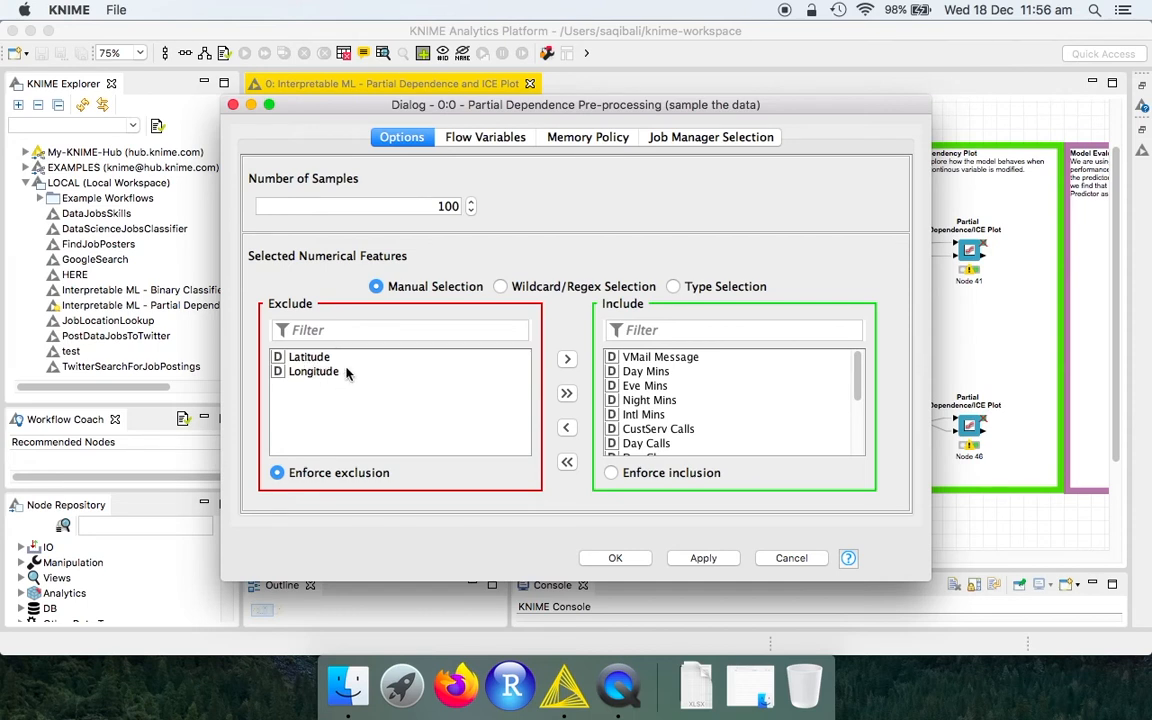
scroll(790, 440, down, 4)
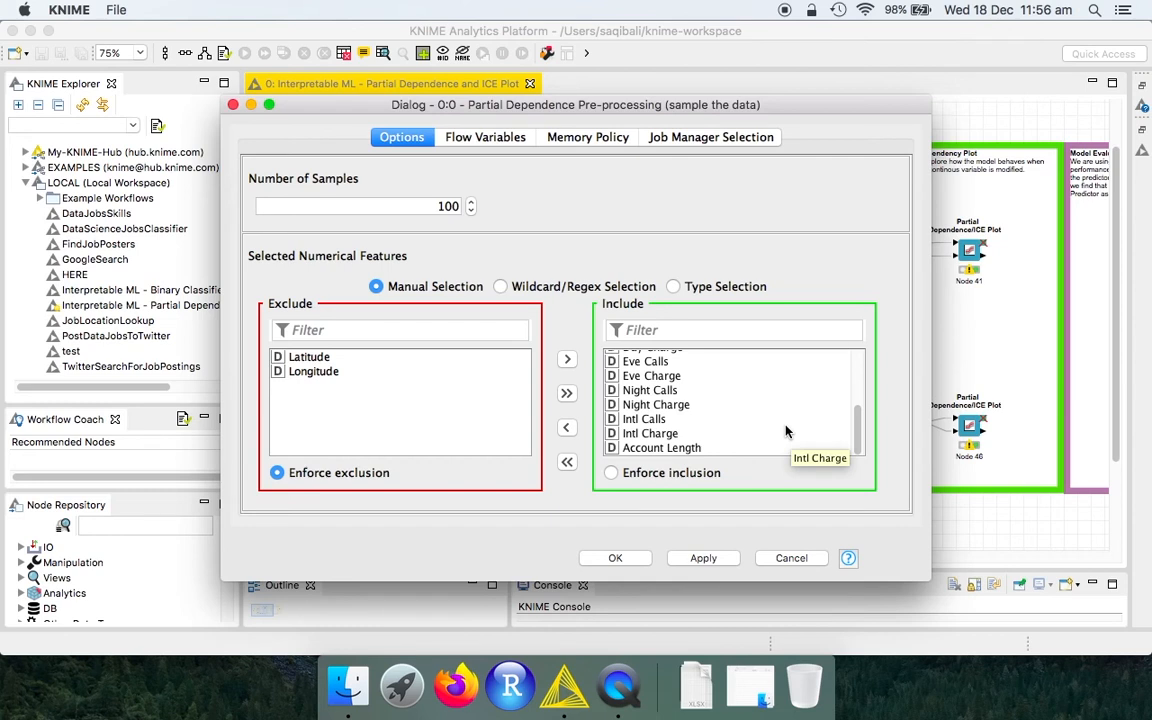
scroll(785, 431, up, 2)
scroll(785, 431, down, 2)
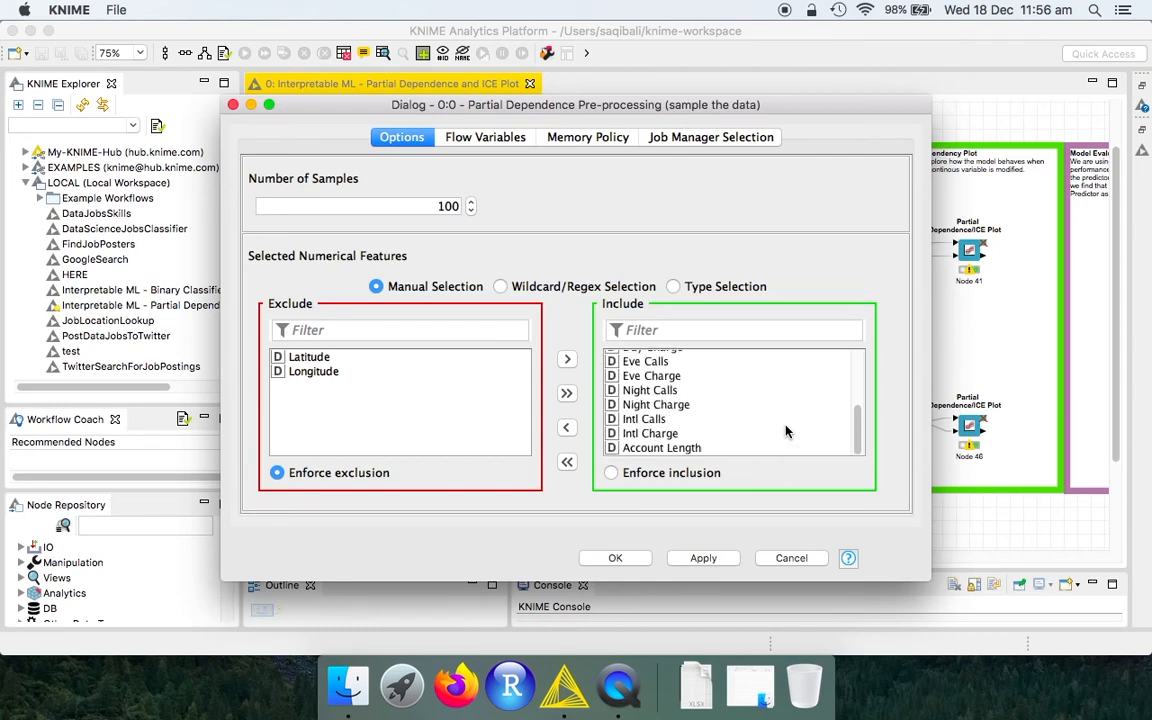
scroll(785, 431, up, 3)
scroll(785, 431, down, 3)
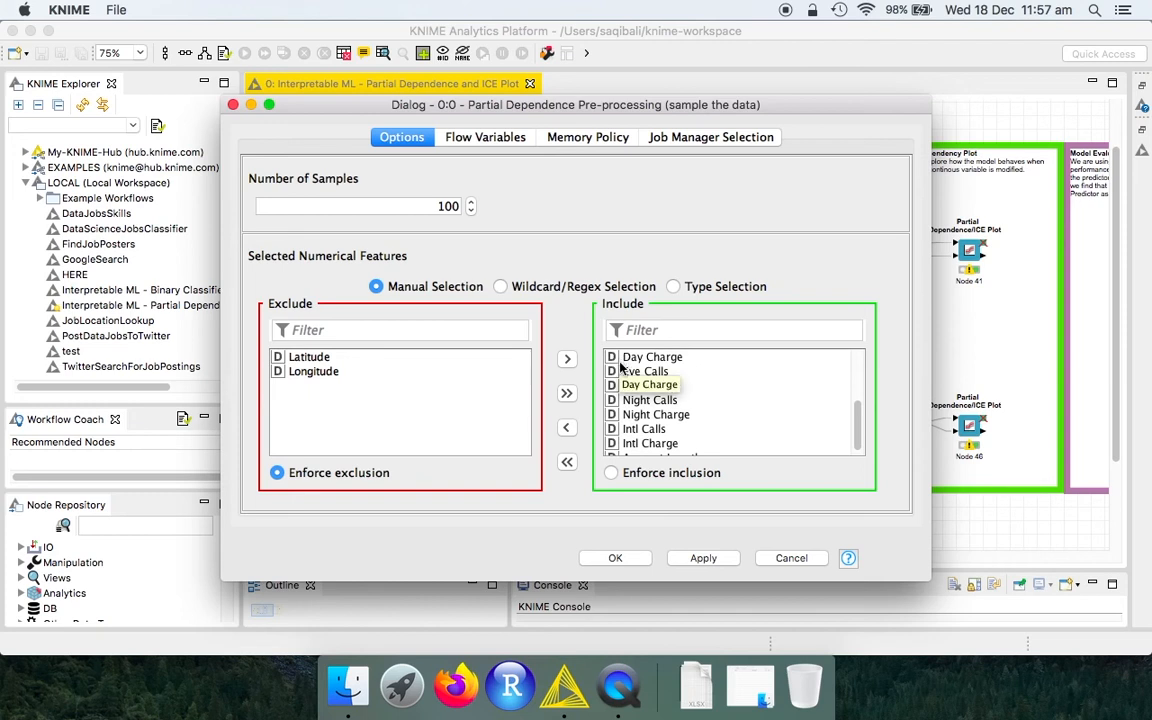
click(618, 558)
Step: Open the configuration of the upper Partial Dependence/ICE Plot node and review the included features sampled by the pre-processor
click(706, 257)
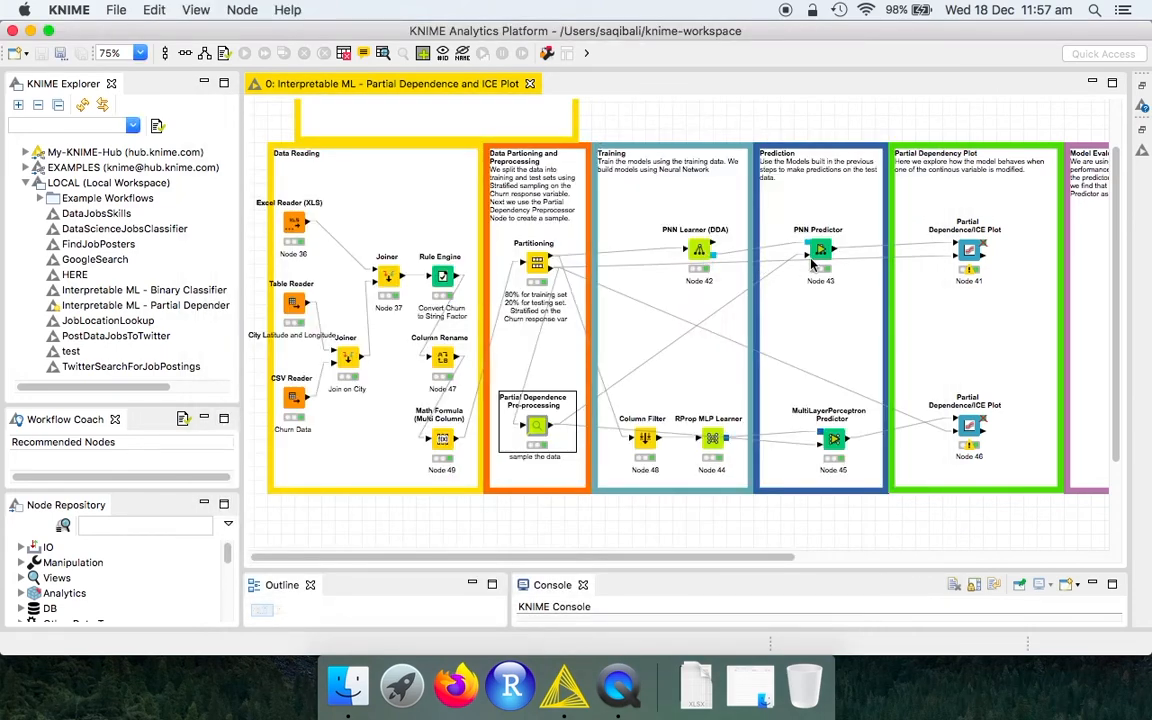
click(976, 256)
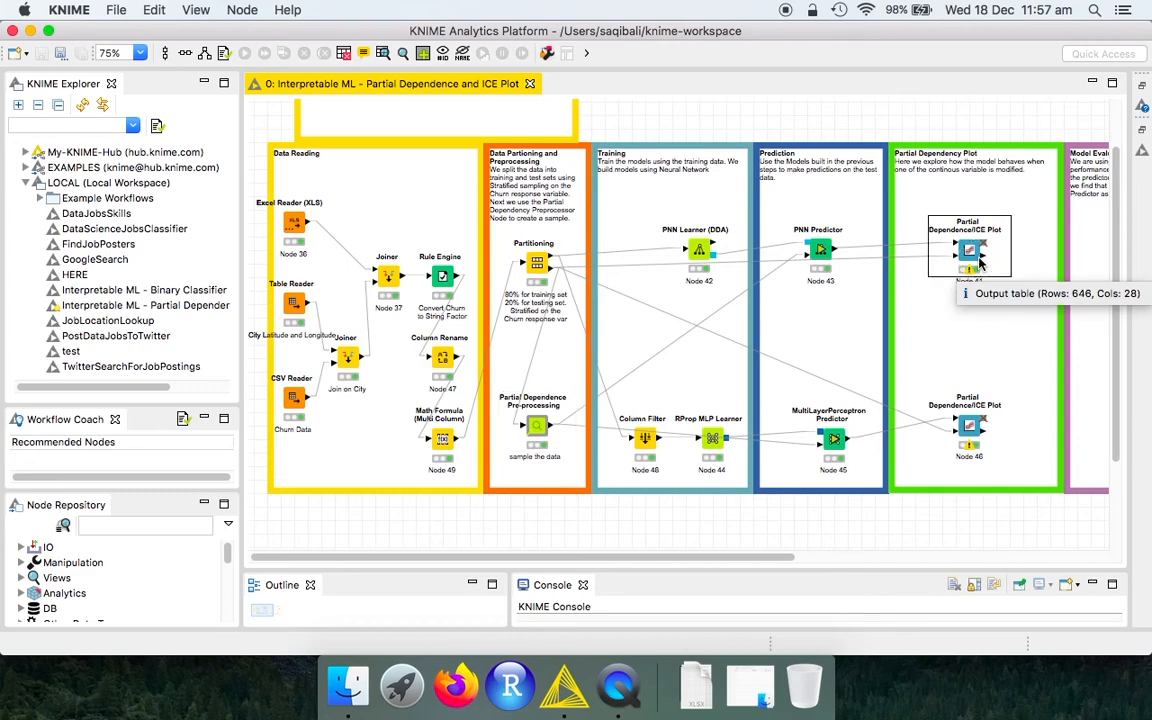
right_click(978, 260)
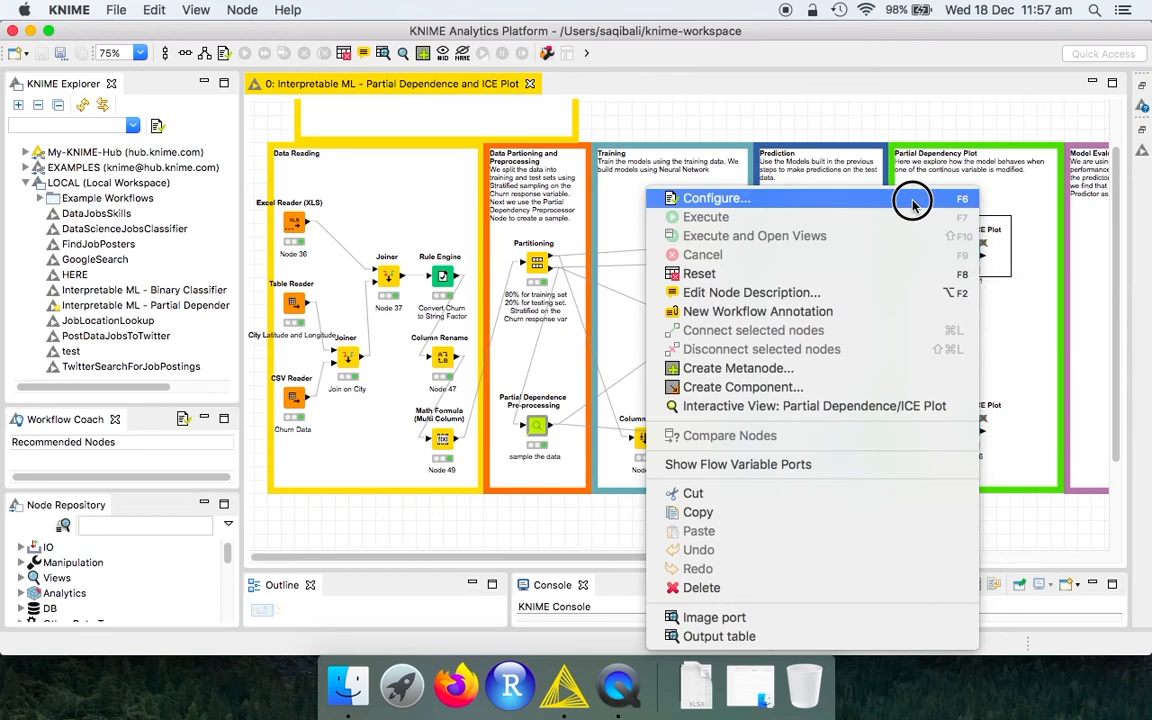
click(912, 203)
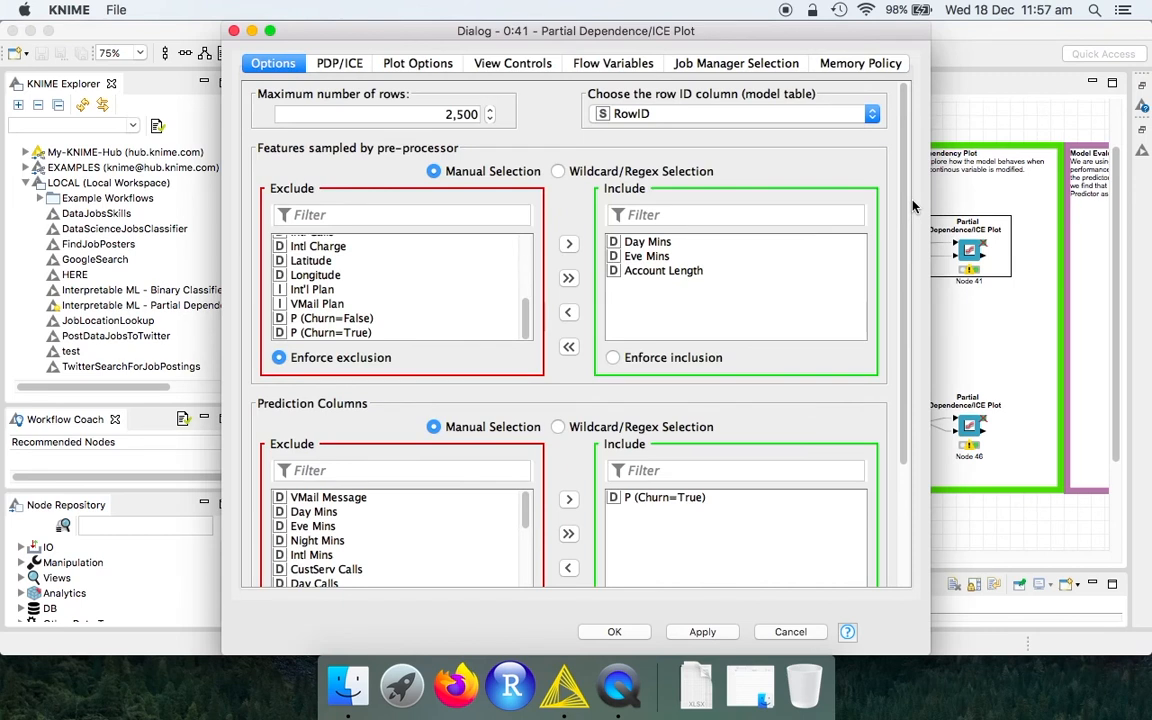
click(708, 243)
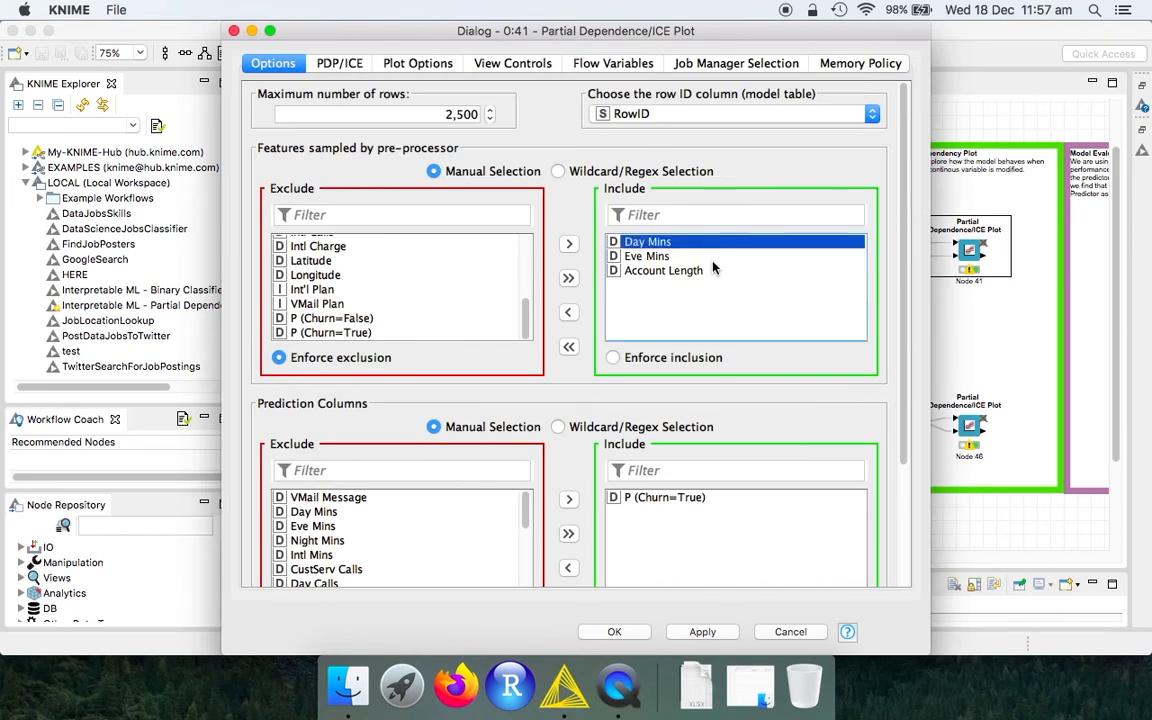
click(712, 270)
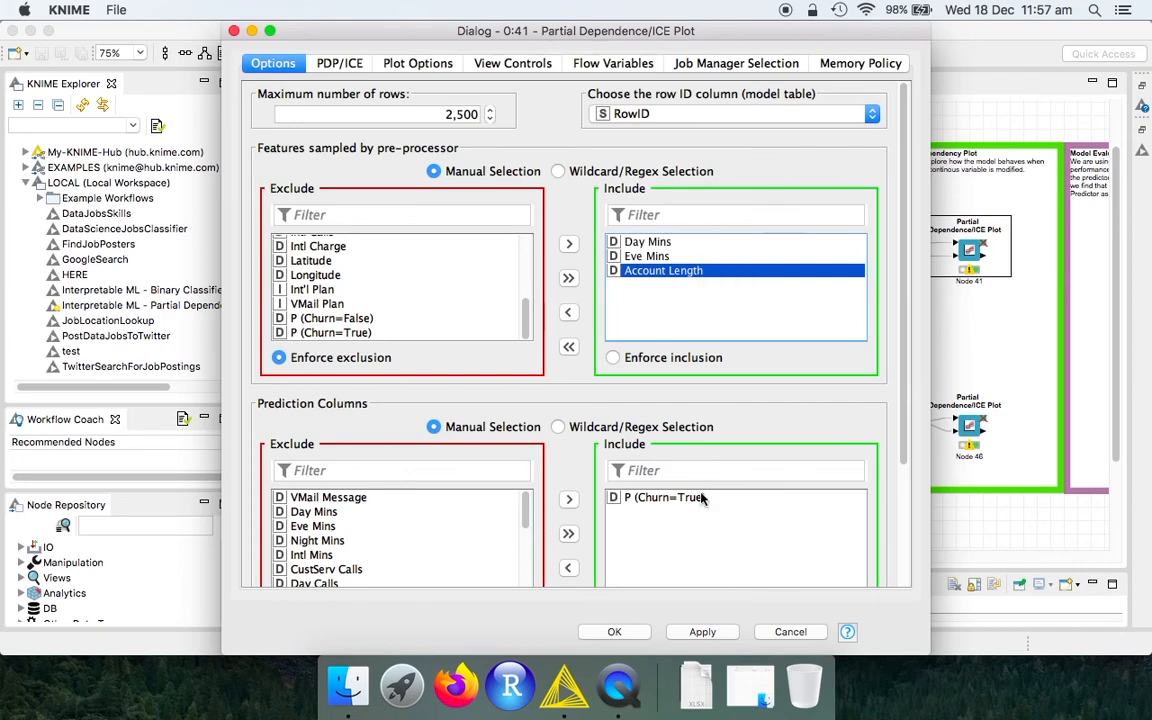
Step: Review the included prediction column P (Churn=True) and the SVG image options in the plot node's configuration
drag(906, 345, 913, 503)
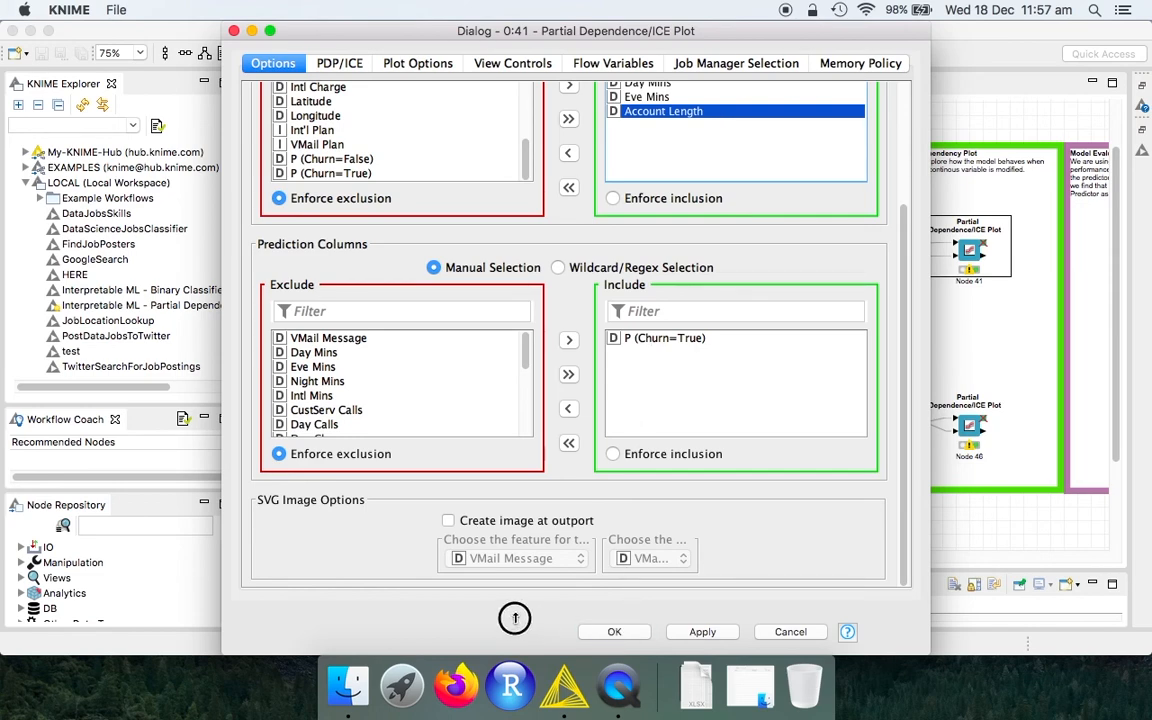
drag(597, 31, 529, 5)
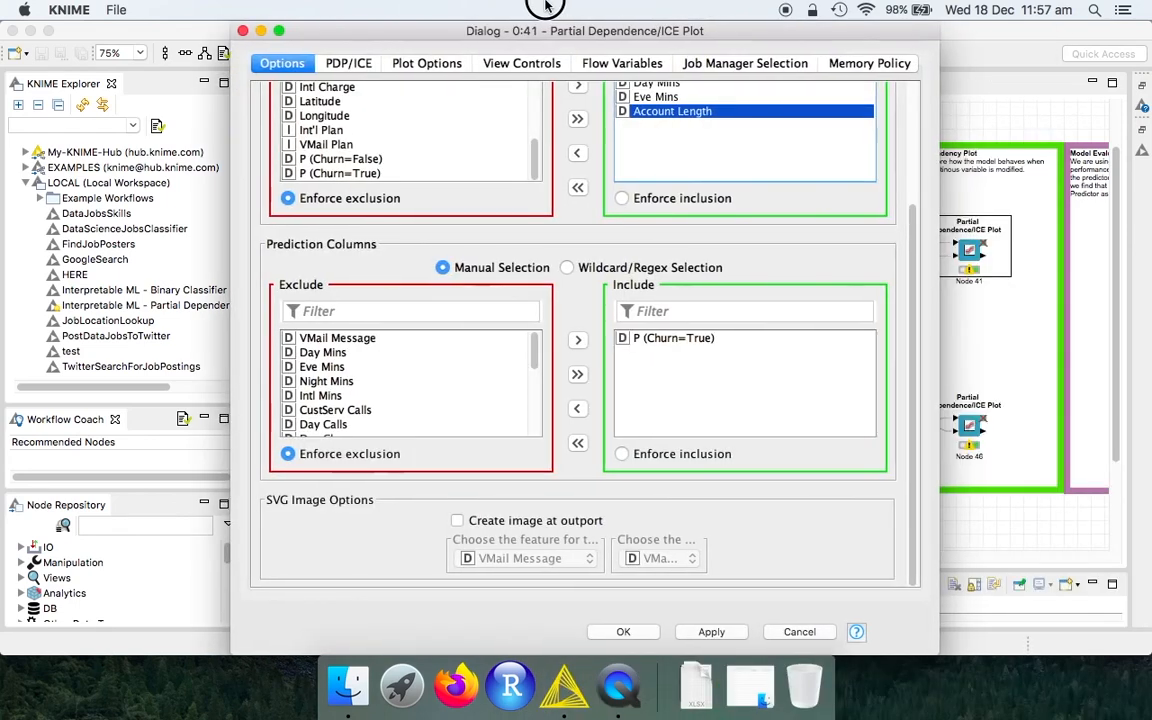
click(621, 633)
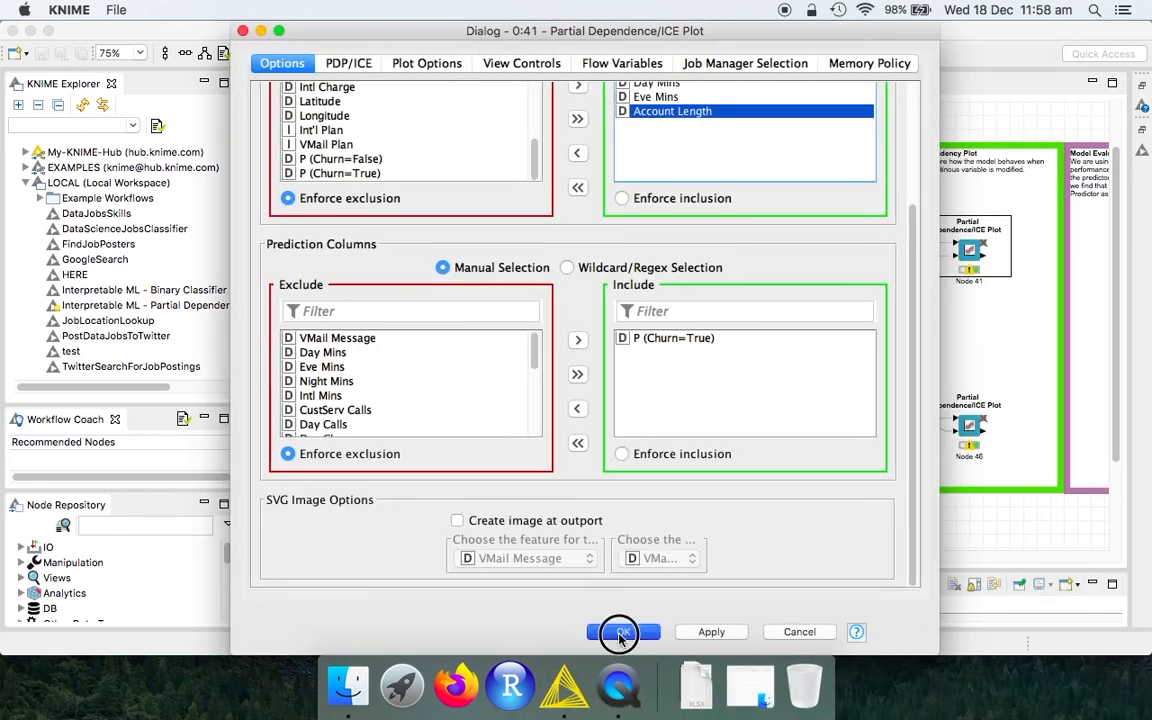
click(674, 337)
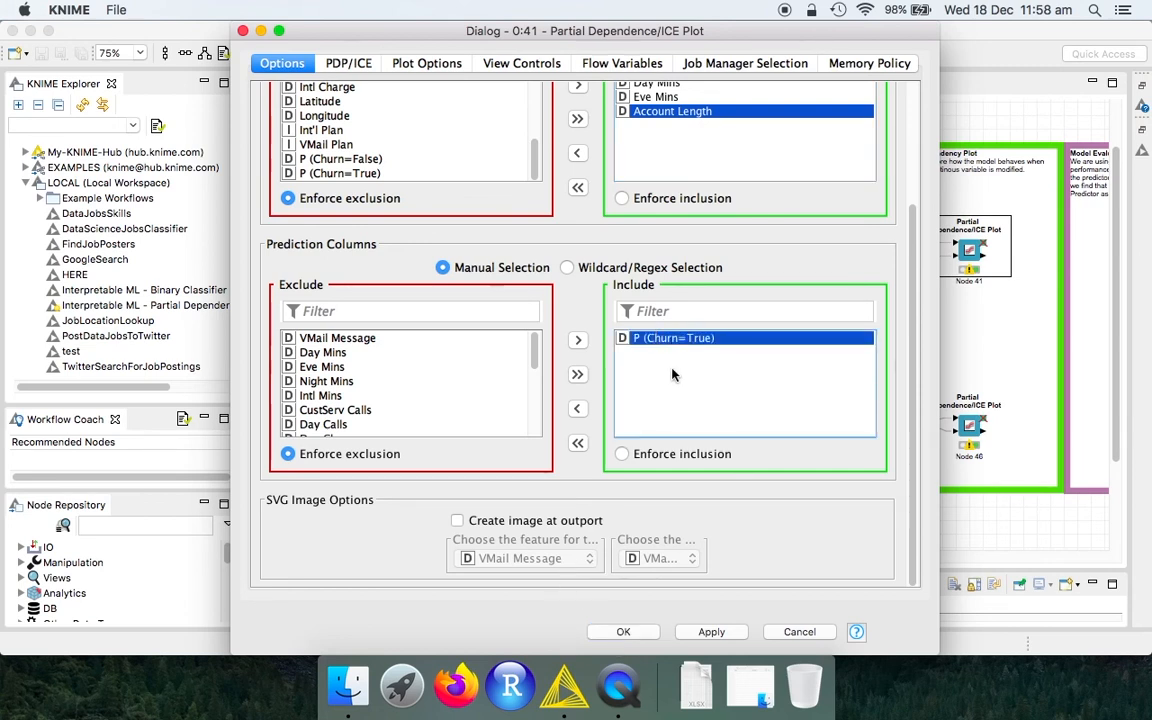
Step: Accept the upper plot node's configuration without changes and dismiss the resulting notice
click(627, 634)
click(628, 634)
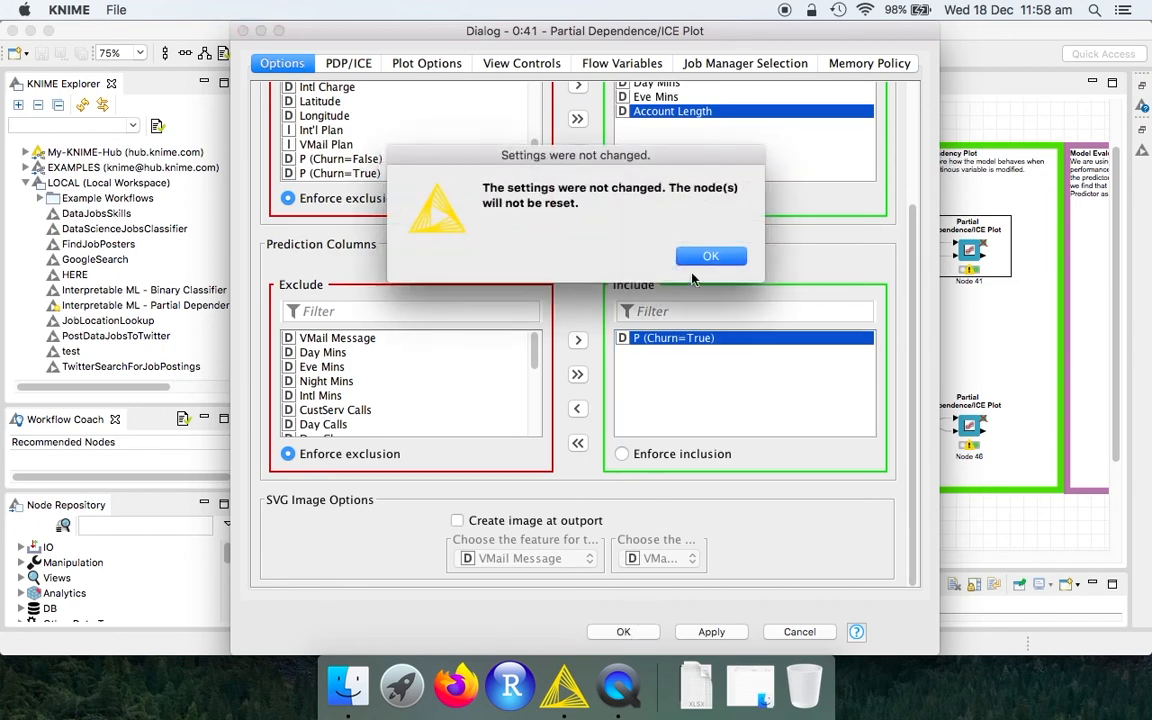
click(700, 257)
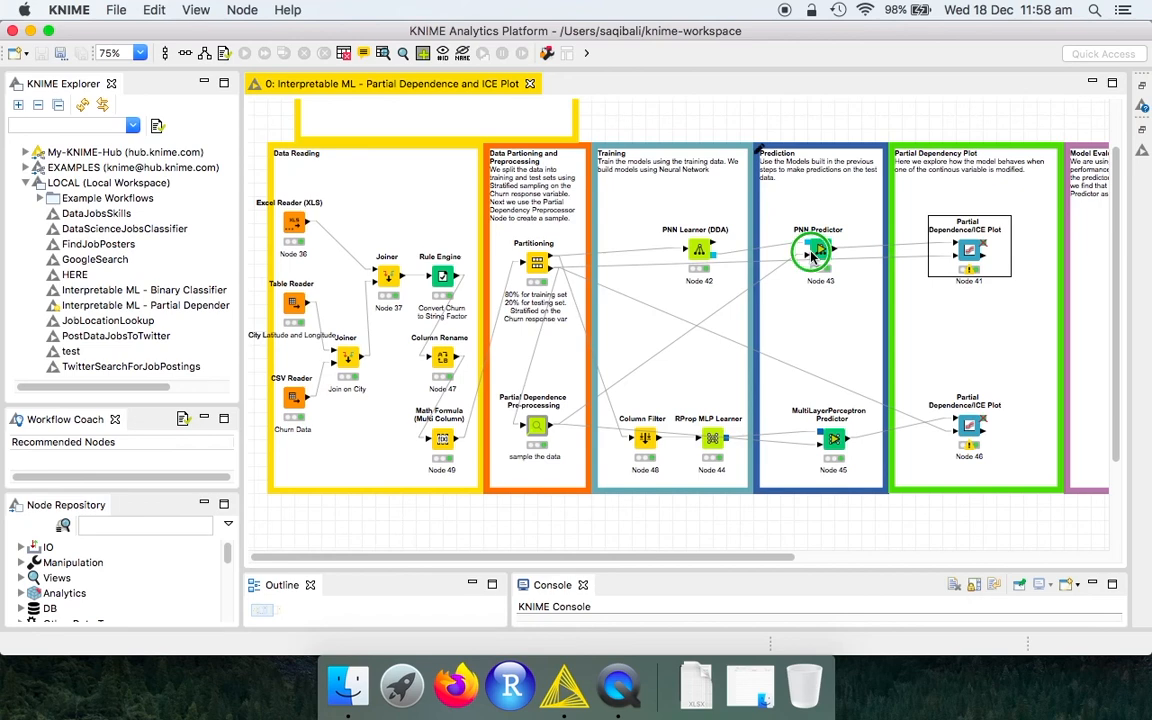
Step: Open the PNN Predictor node's configuration, review the normalized class distribution option, and accept the dialog
right_click(813, 255)
key(Escape)
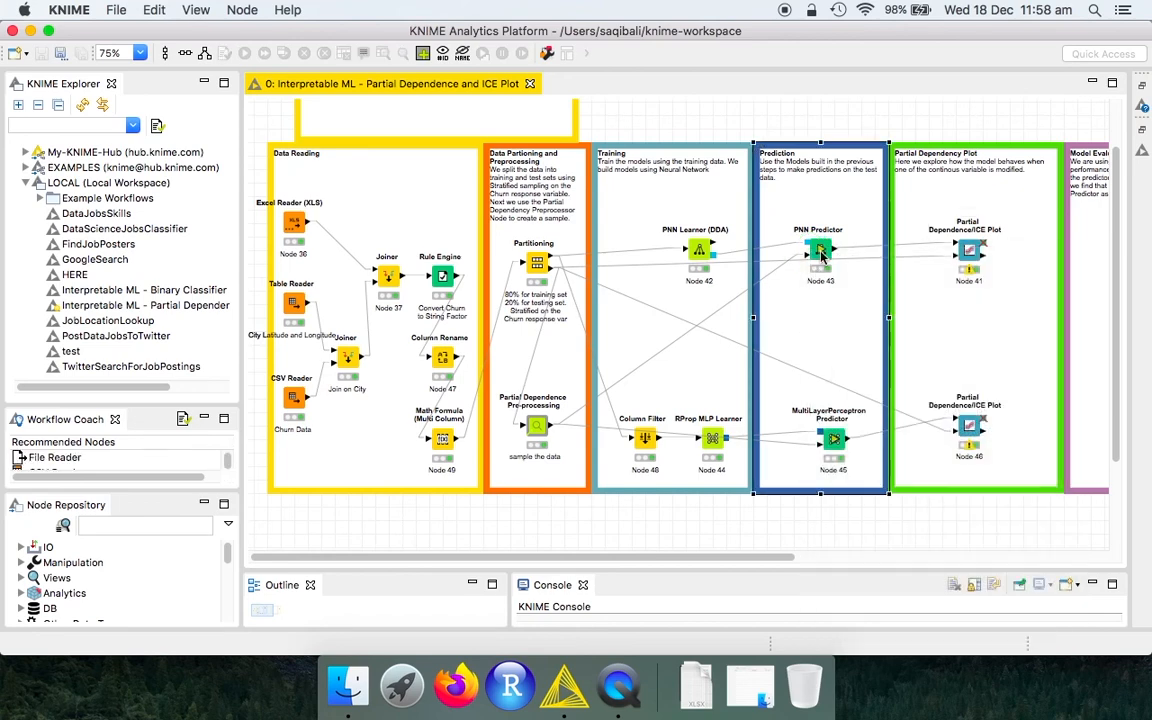
right_click(821, 256)
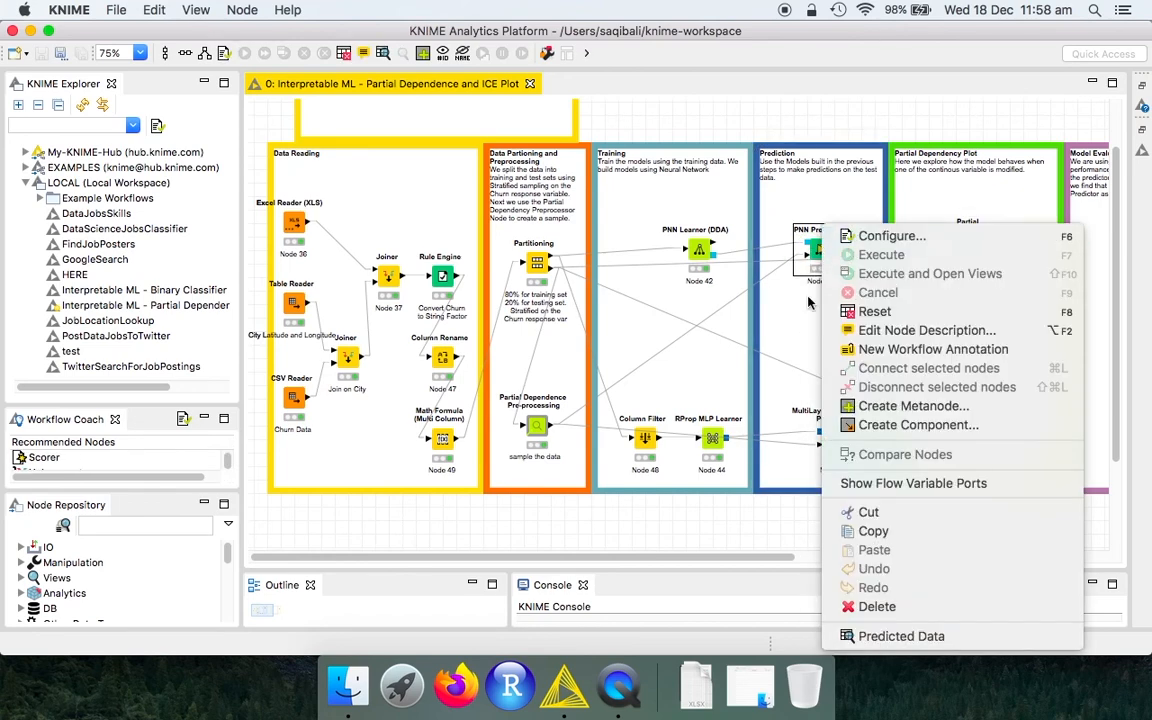
click(857, 237)
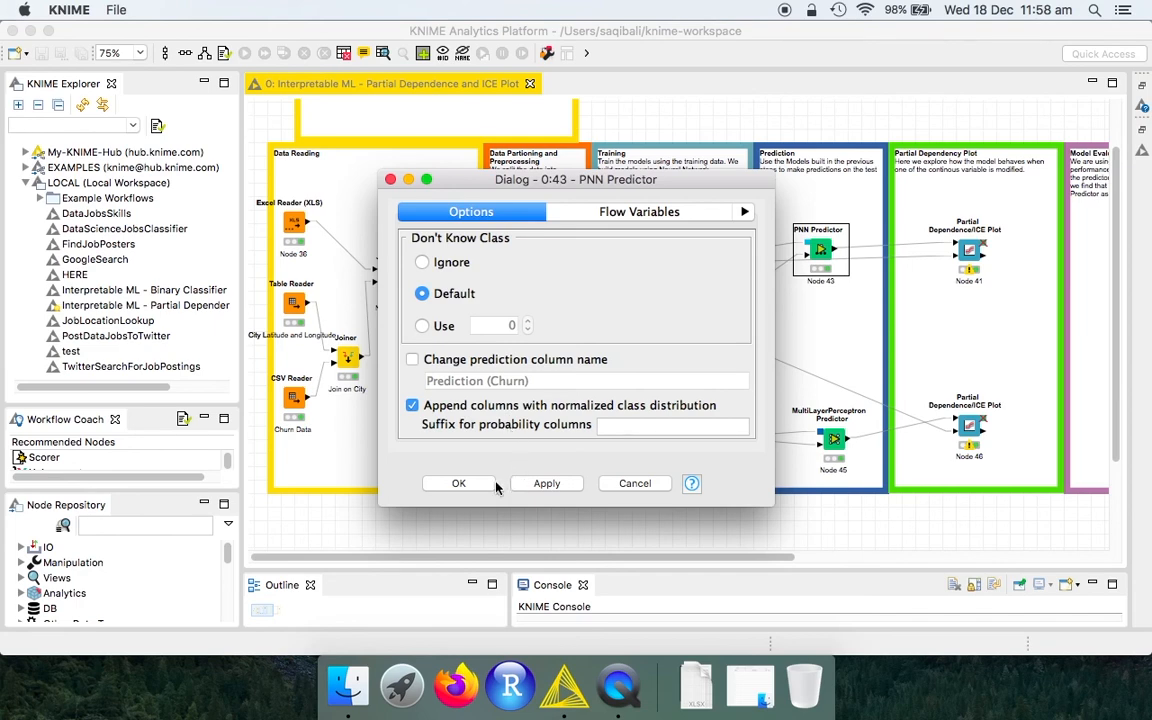
click(462, 484)
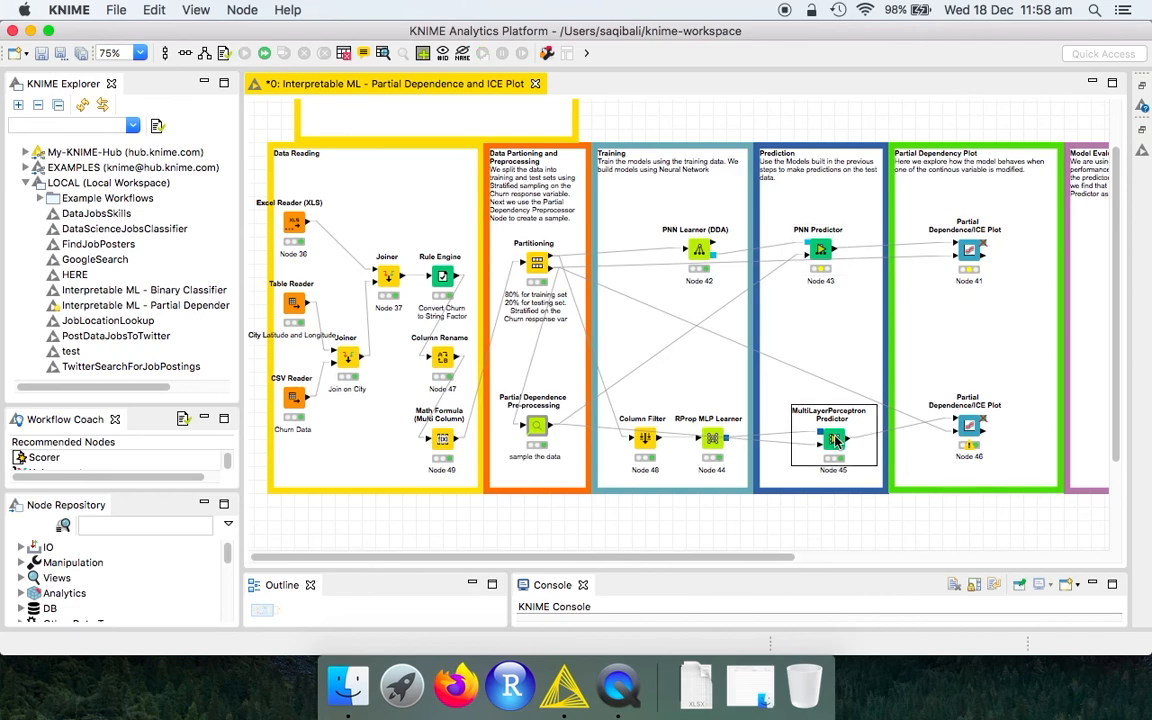
Step: Open the MultiLayerPerceptron Predictor's configuration, check that normalized class distribution columns are appended, and accept the dialog
right_click(836, 441)
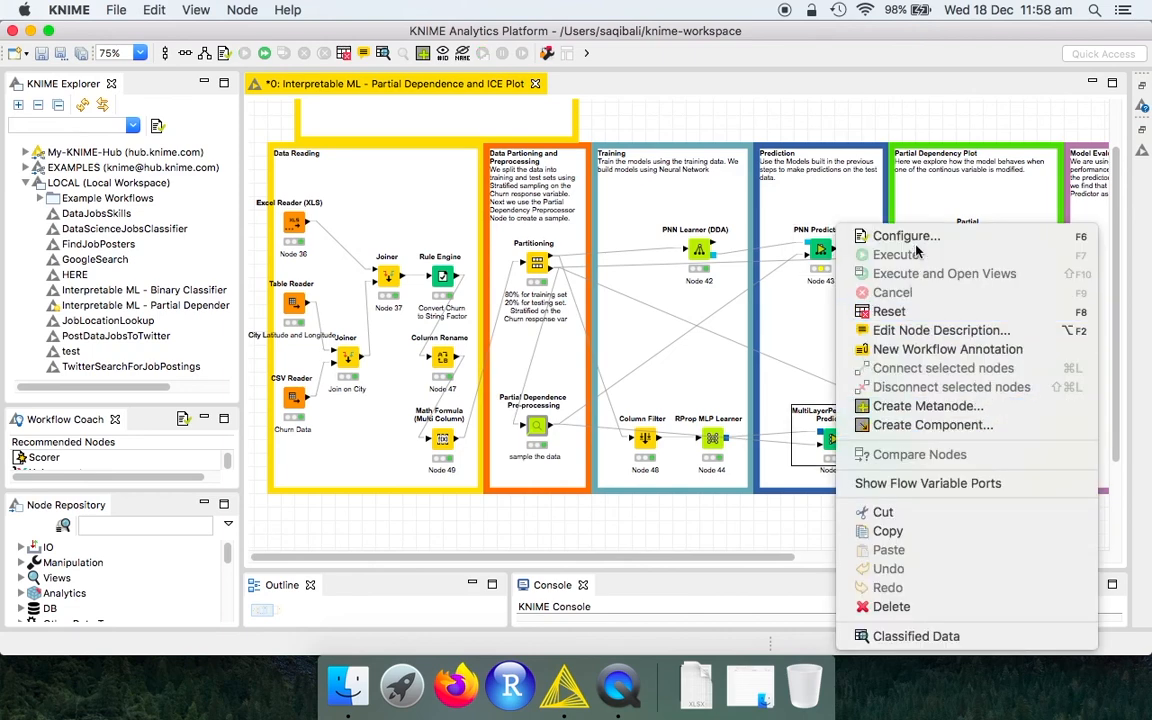
click(905, 236)
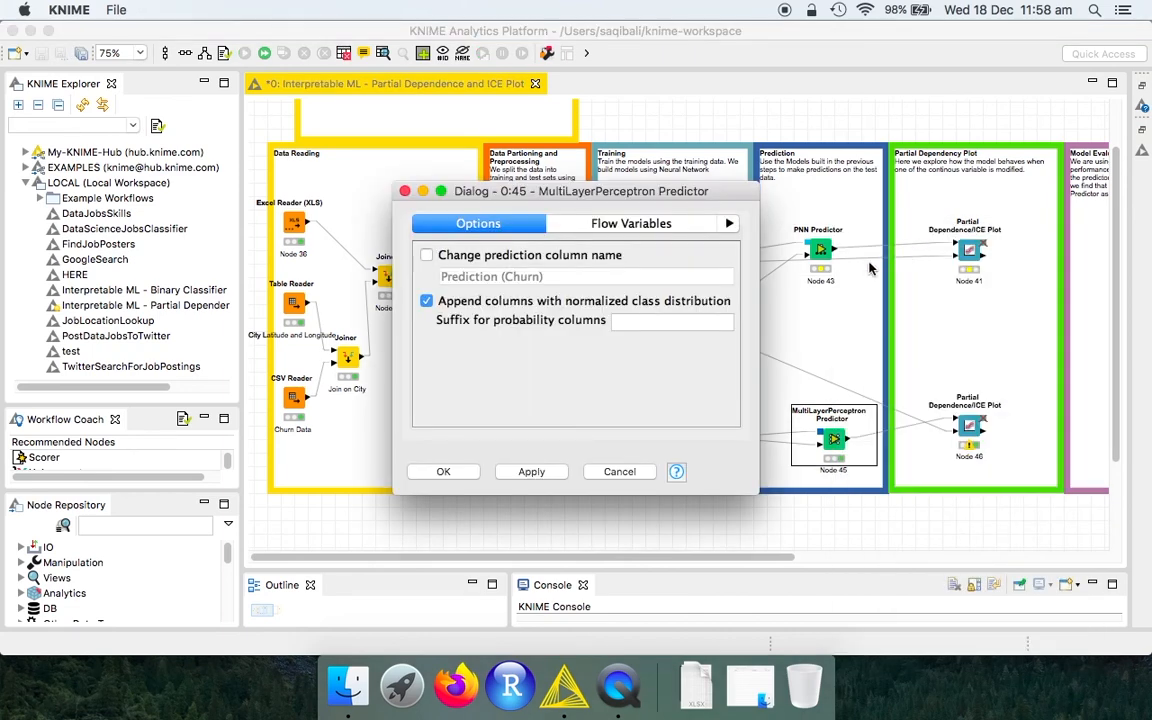
click(437, 474)
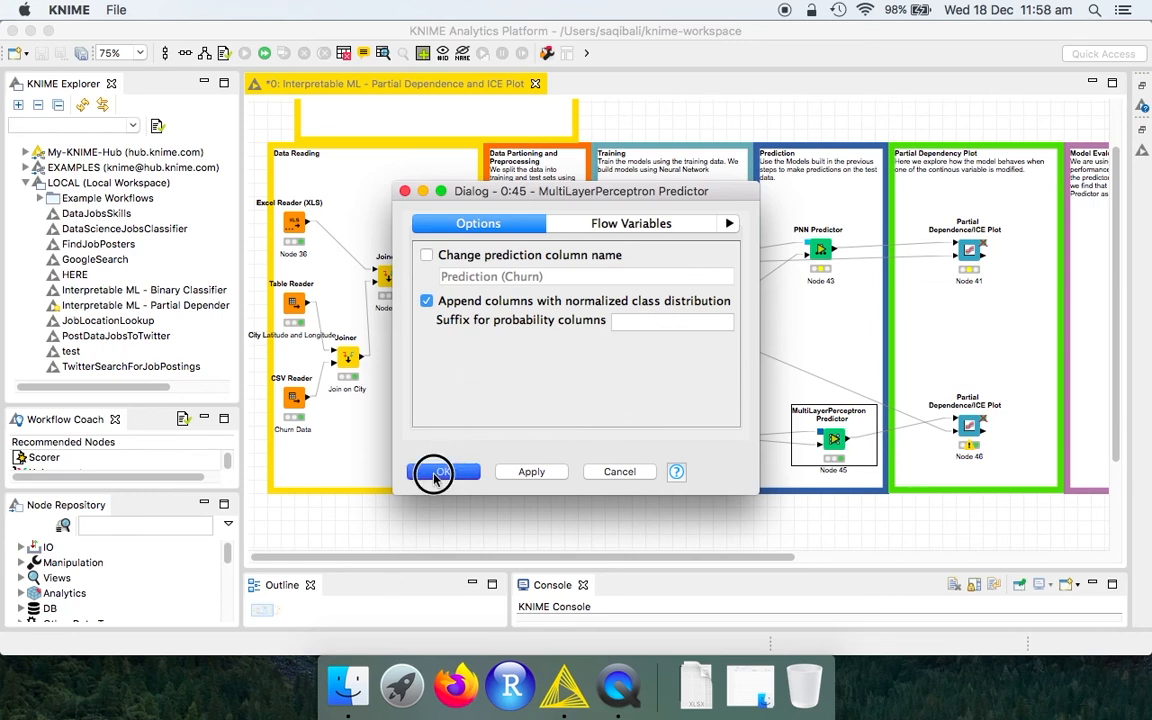
click(440, 472)
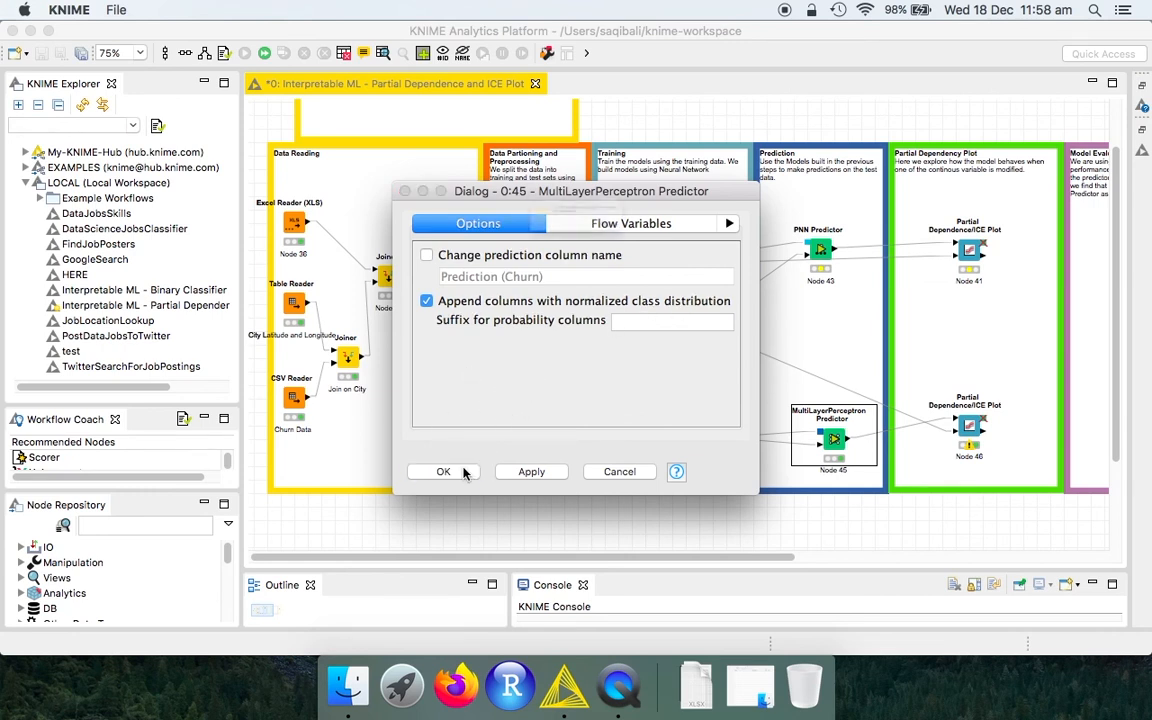
click(700, 255)
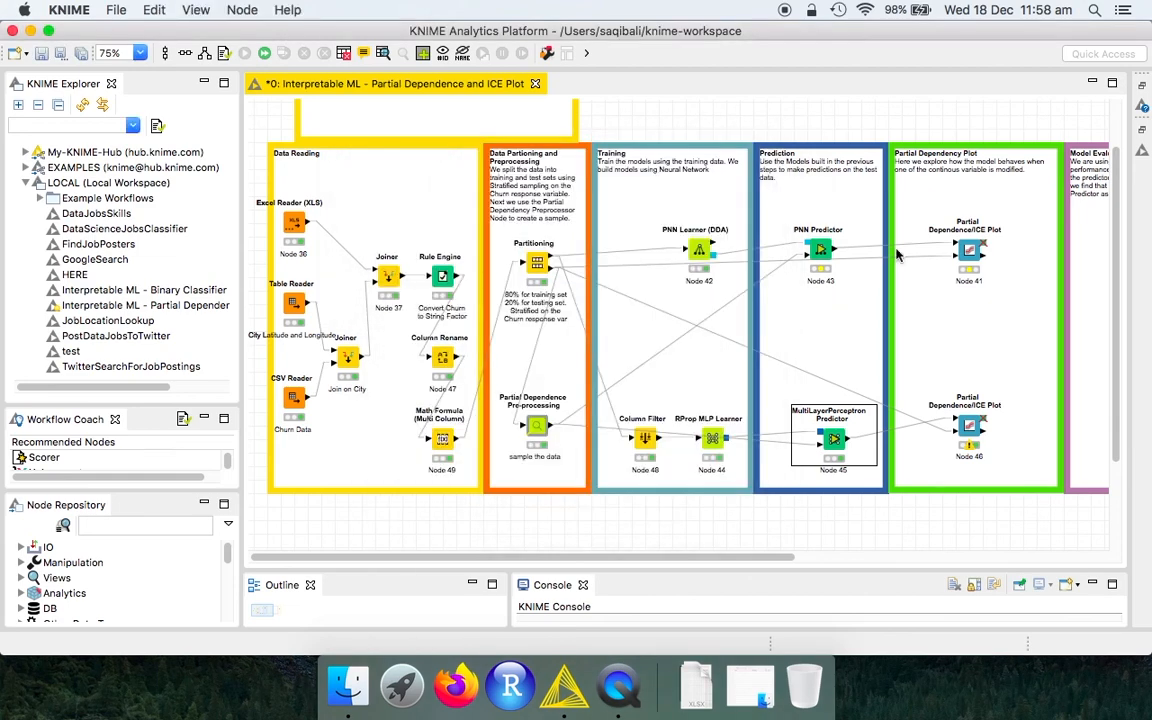
Step: Execute the upper Partial Dependence/ICE Plot node connected to the PNN Predictor
right_click(979, 257)
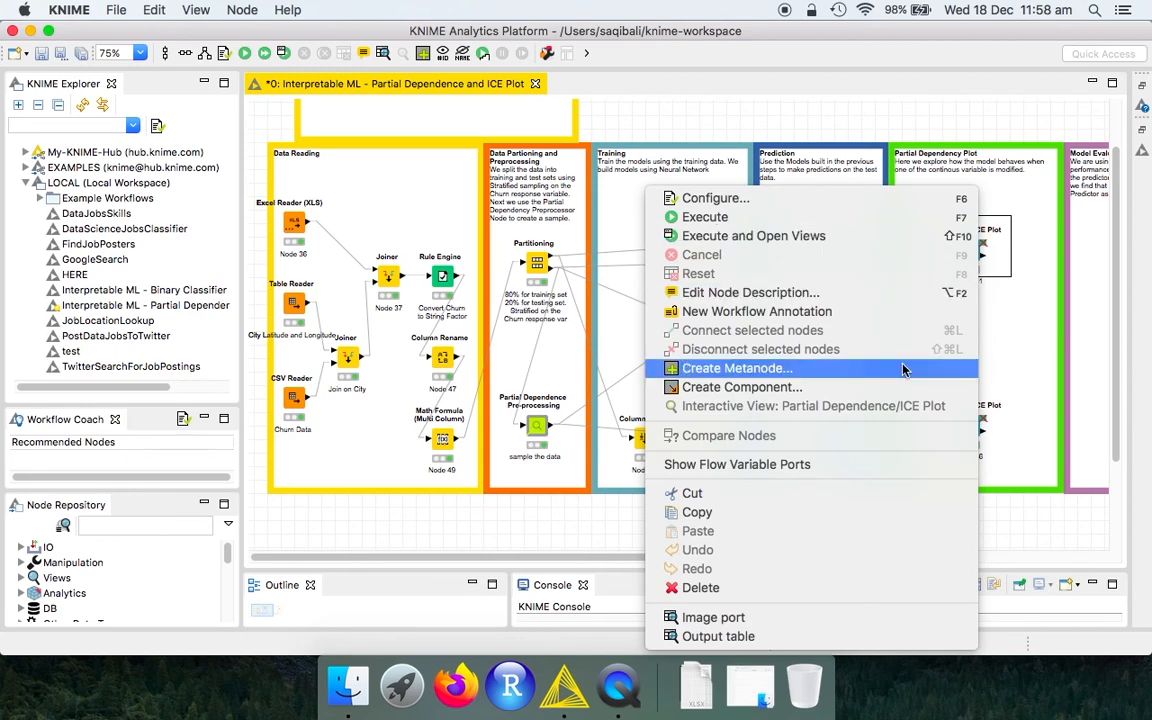
key(Escape)
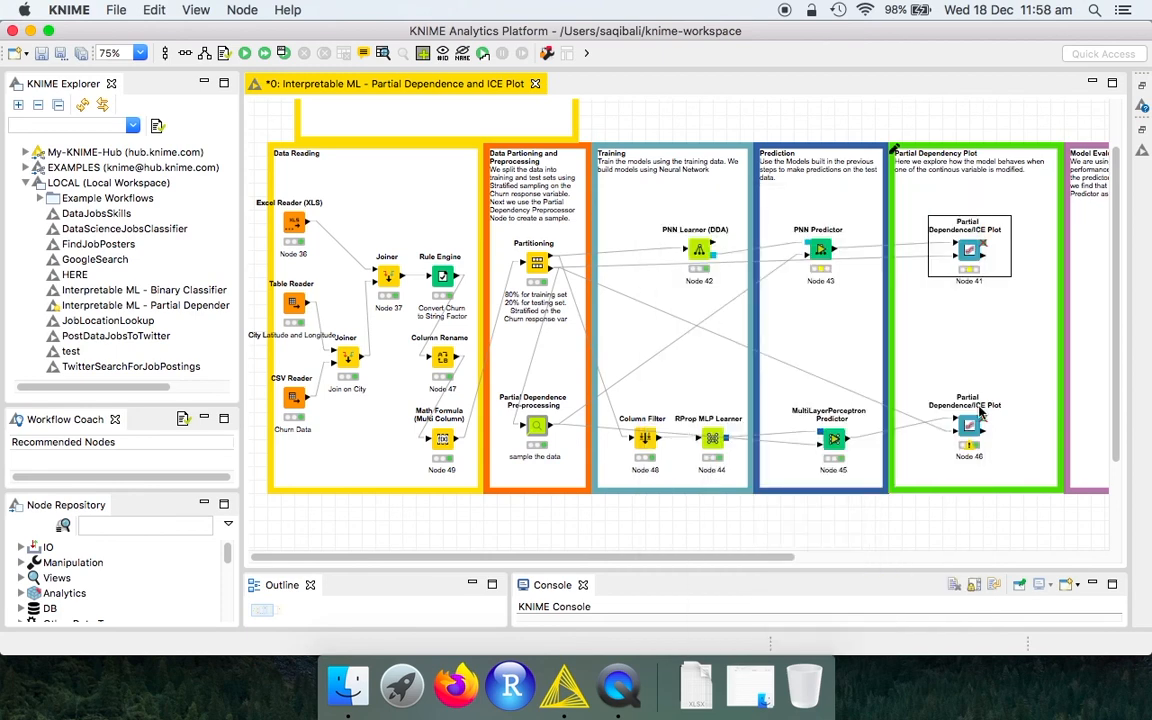
right_click(867, 232)
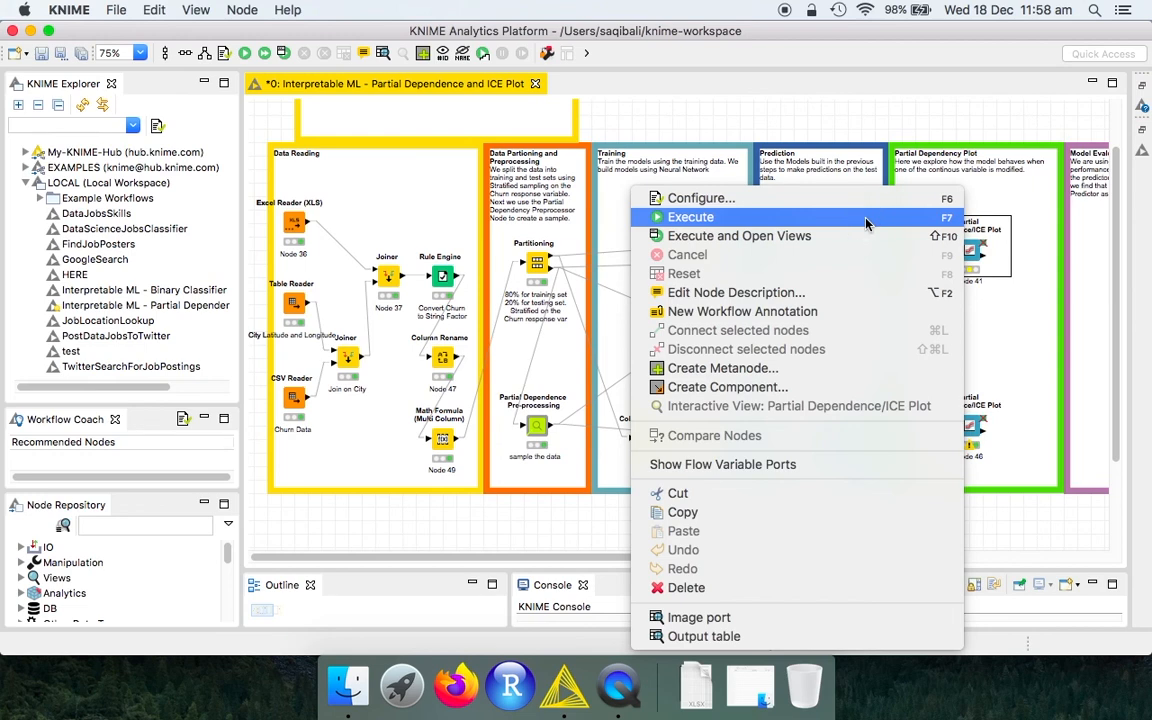
click(866, 220)
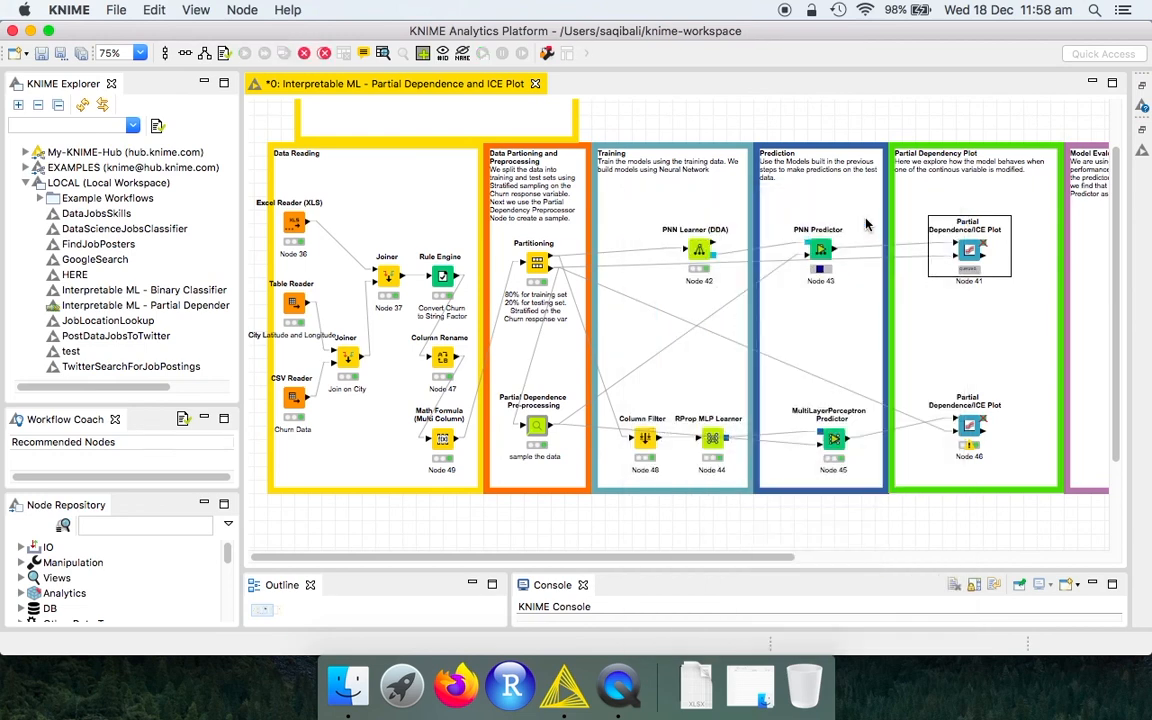